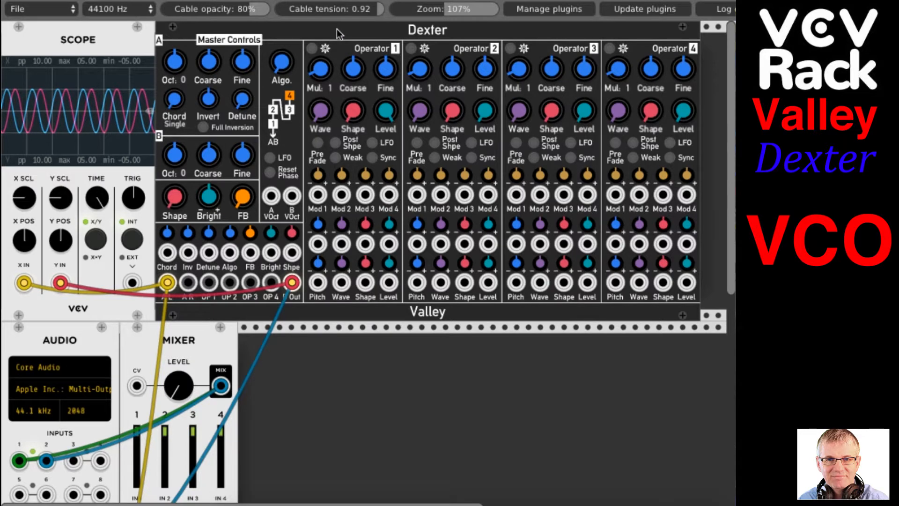
- Move the Dexter module down to the second row beside the Mixer and back up to the top row
left_click_drag(337, 27, 349, 28)
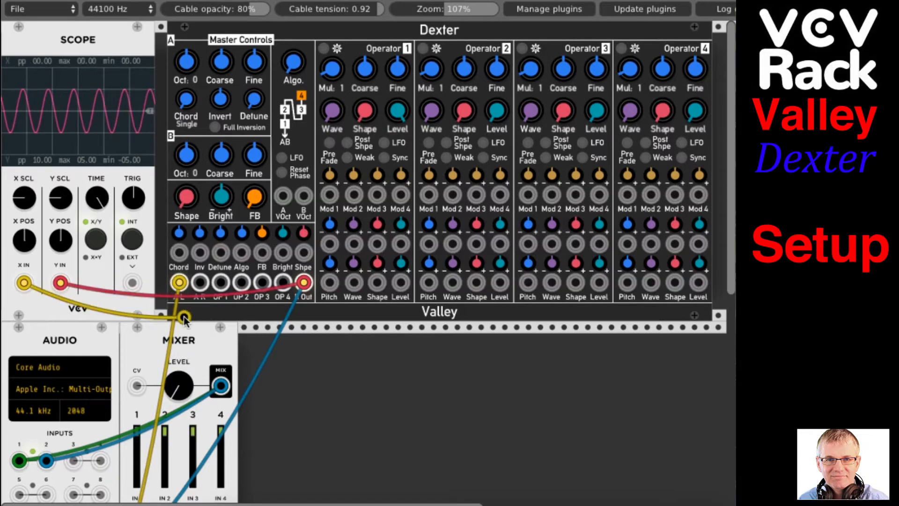
scroll(176, 297, "down", 5)
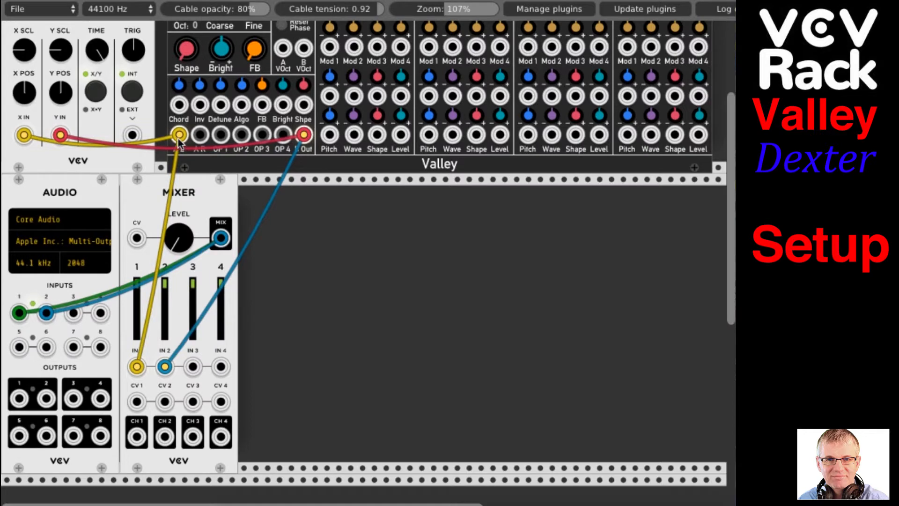
left_click_drag(355, 162, 473, 168)
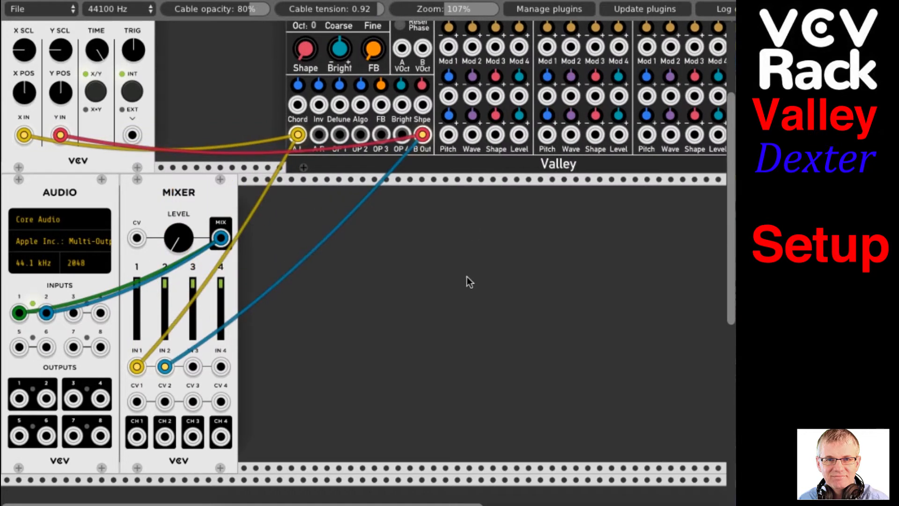
left_click_drag(467, 277, 459, 344)
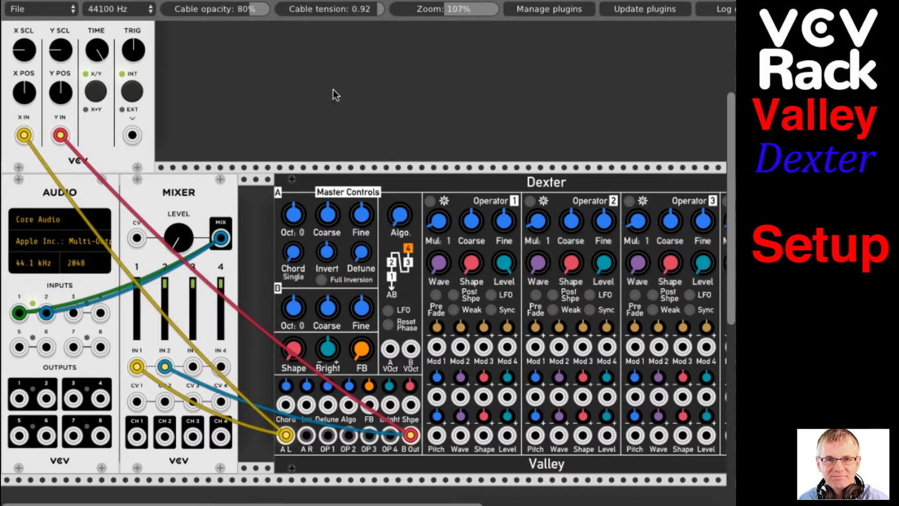
left_click_drag(310, 182, 248, 7)
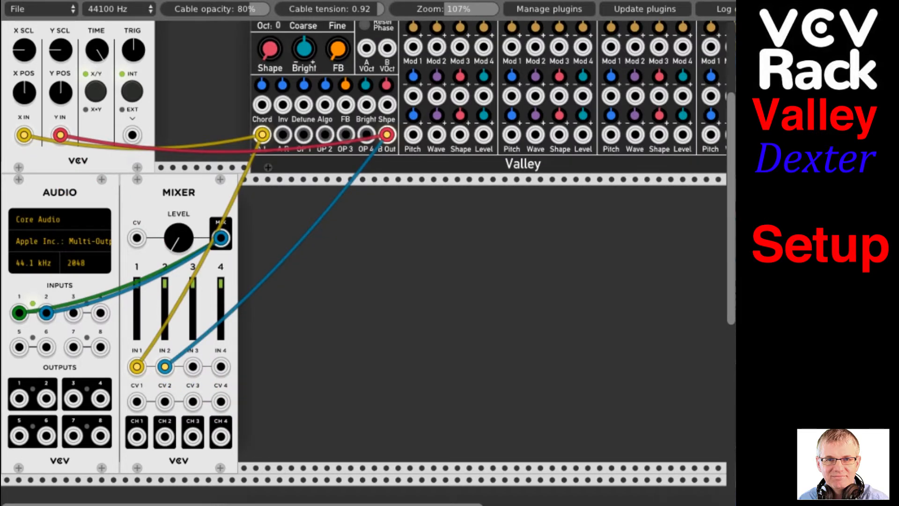
- Slide the Mixer away from the Audio module and back beside it, and place Dexter directly against the Scope
left_click_drag(176, 200, 304, 207)
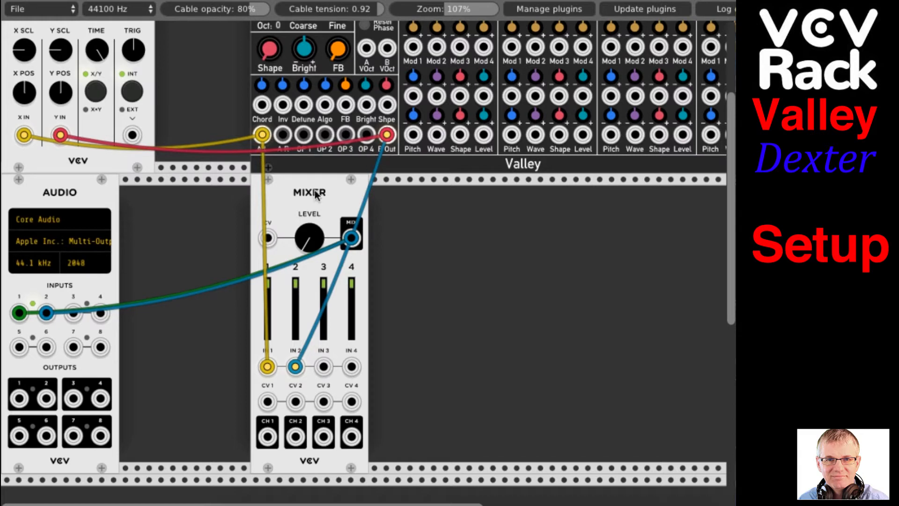
left_click_drag(333, 195, 189, 193)
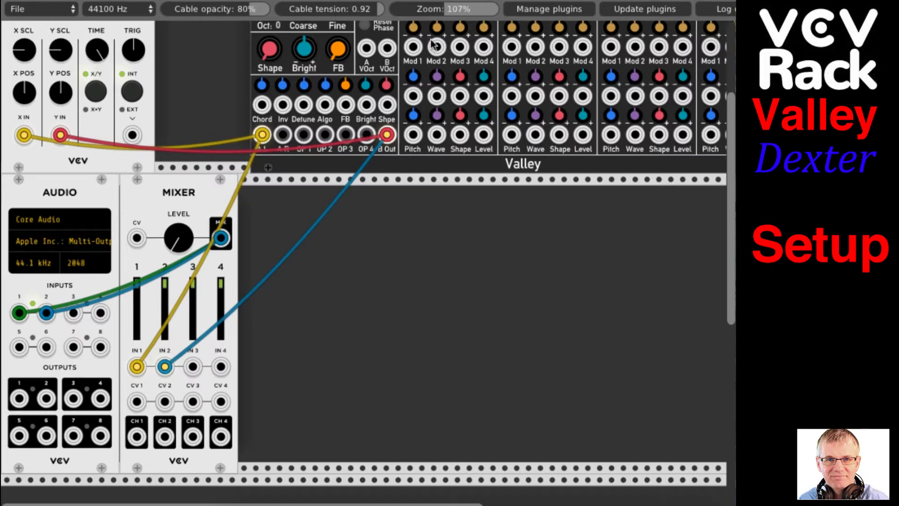
scroll(442, 192, "up", 4)
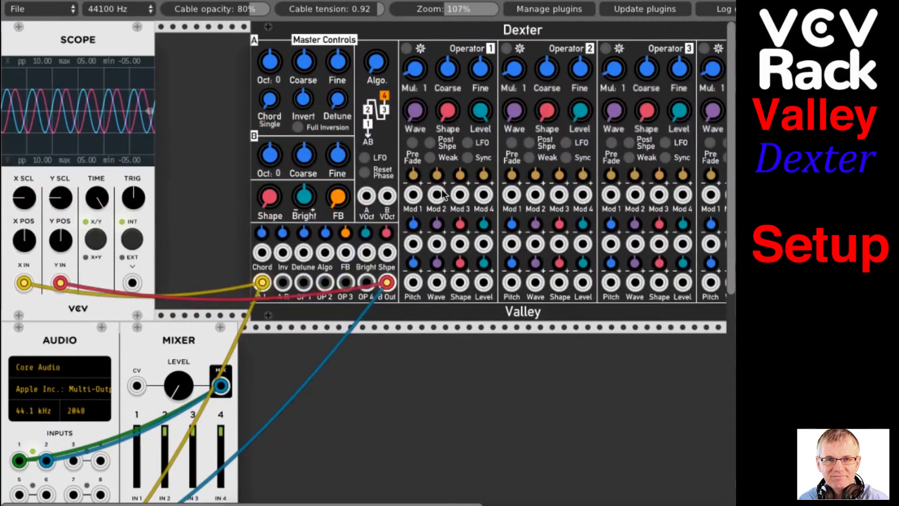
left_click_drag(477, 26, 411, 18)
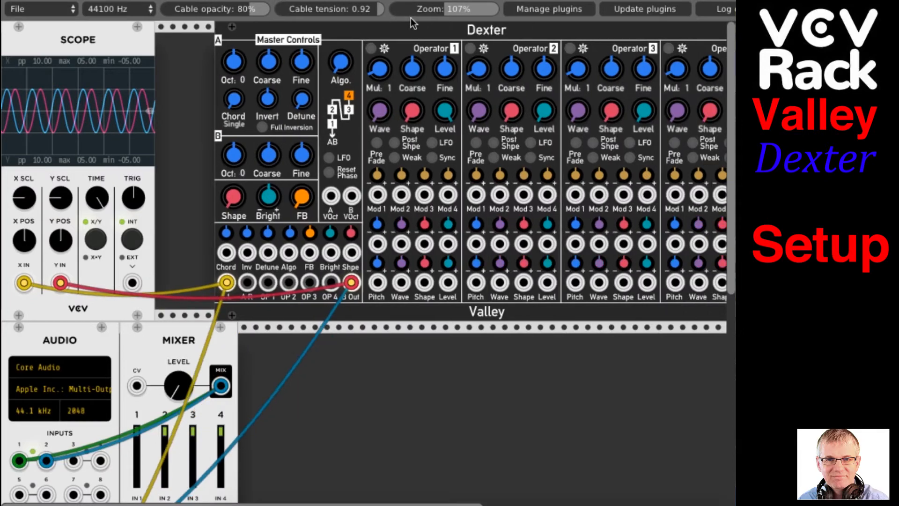
left_click_drag(352, 19, 336, 23)
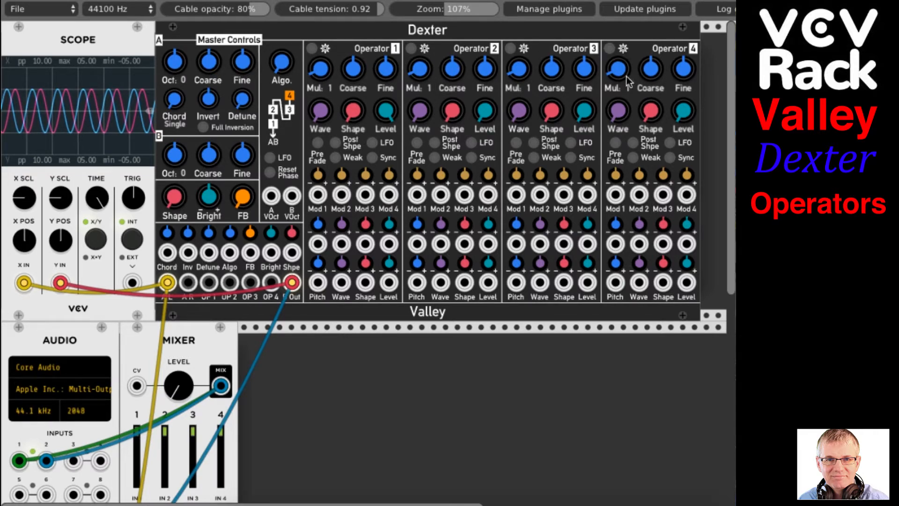
- Add a Fundamental VCO-1 module to the lower row and shift it slightly farther from the Mixer
right_click(350, 376)
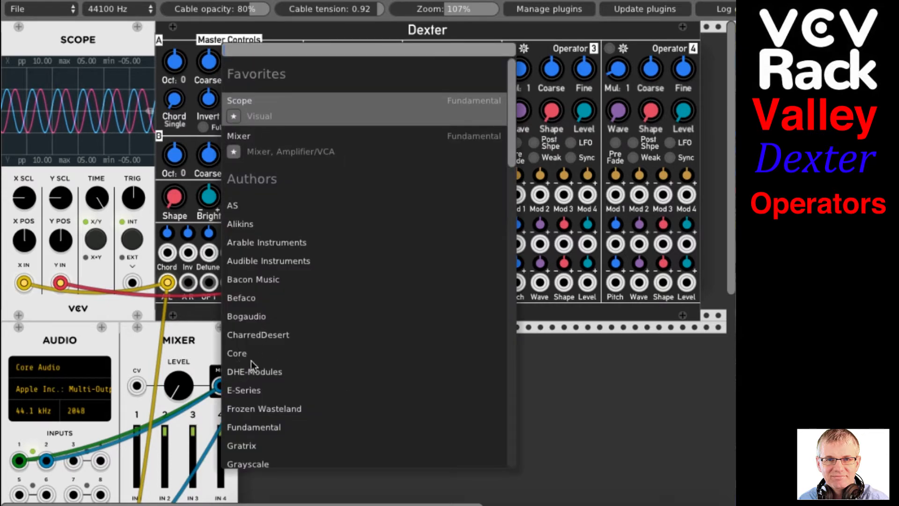
left_click(243, 428)
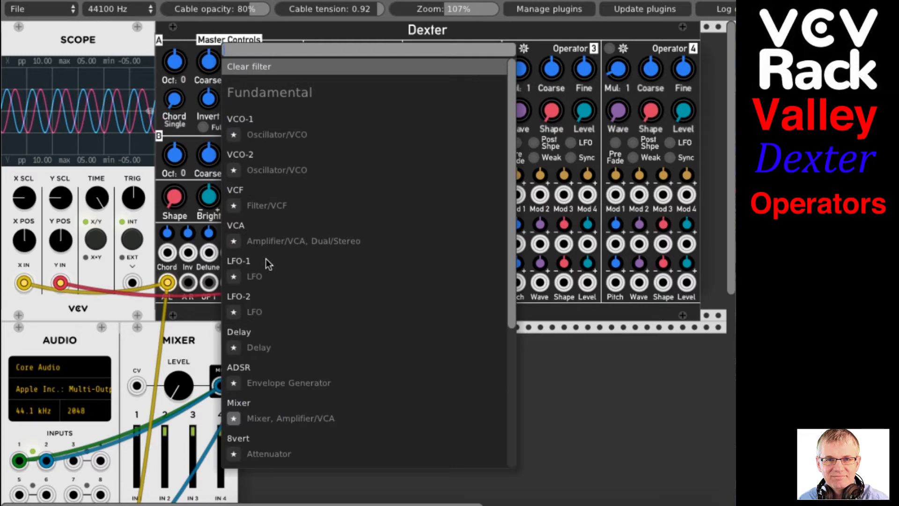
left_click(259, 130)
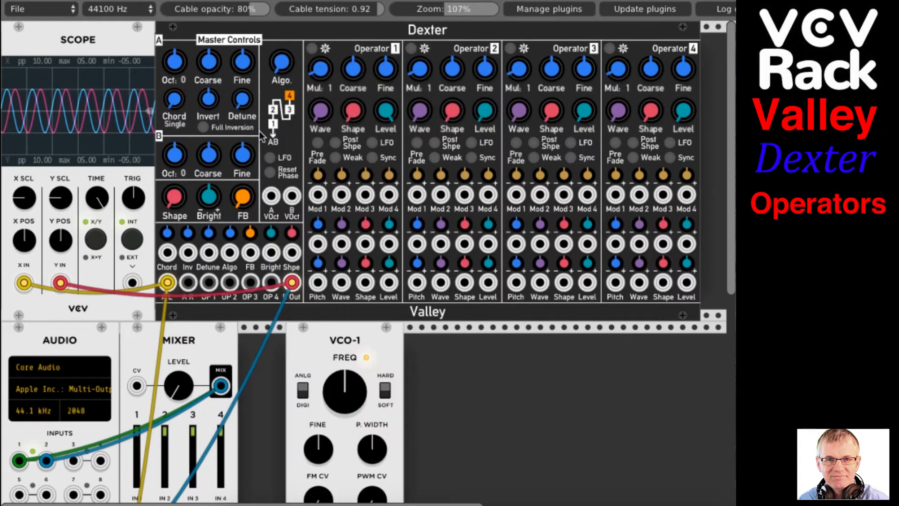
scroll(439, 352, "down", 5)
scroll(439, 356, "up", 1)
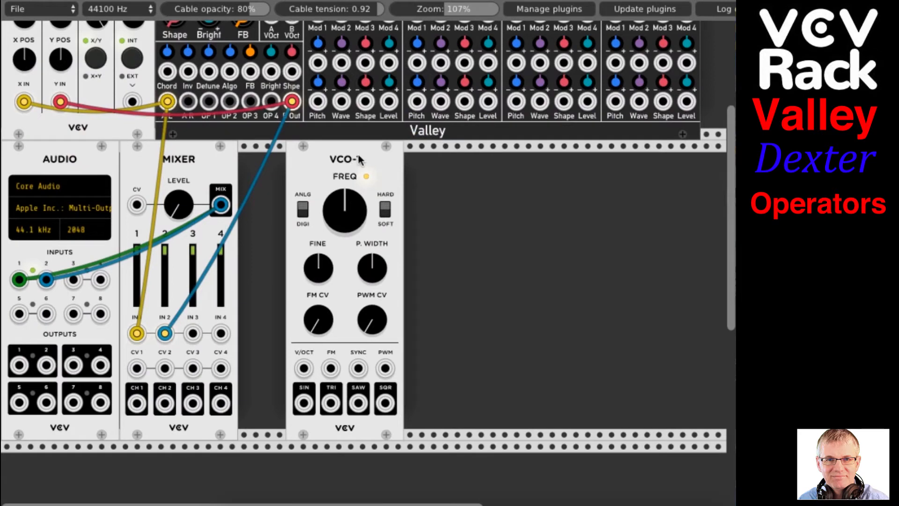
left_click_drag(352, 164, 376, 164)
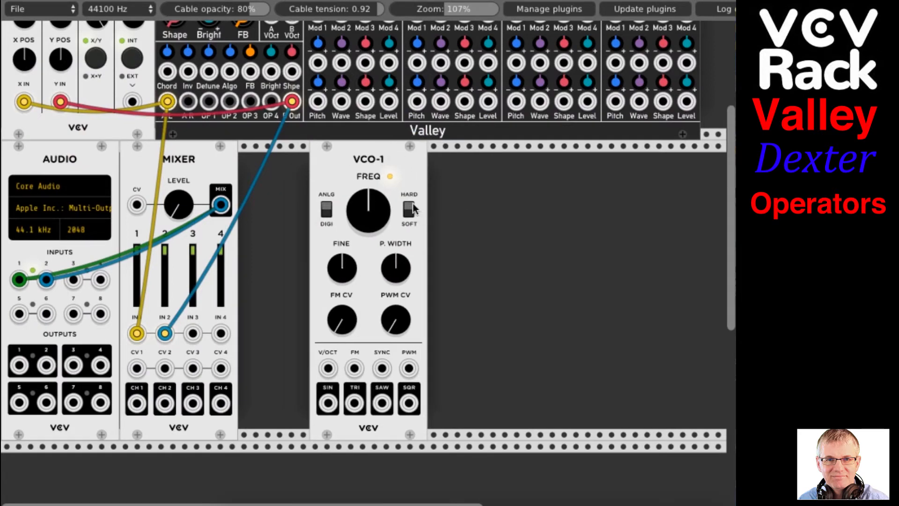
left_click_drag(382, 212, 381, 194)
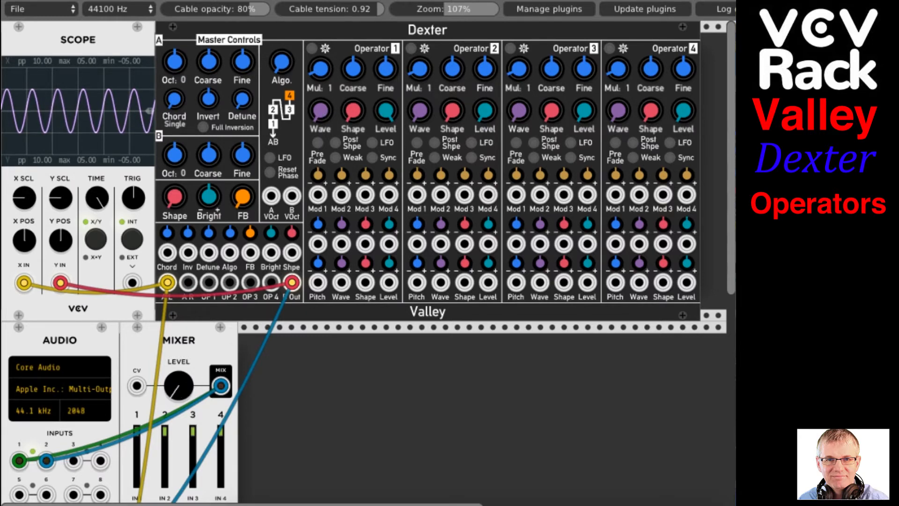
- Raise the Mixer's level slightly, and sweep Operator 1's Level down almost to zero and back to maximum
mouse_move(178, 385)
left_mouse_down()
mouse_move(178, 370)
mouse_move(178, 381)
left_mouse_up()
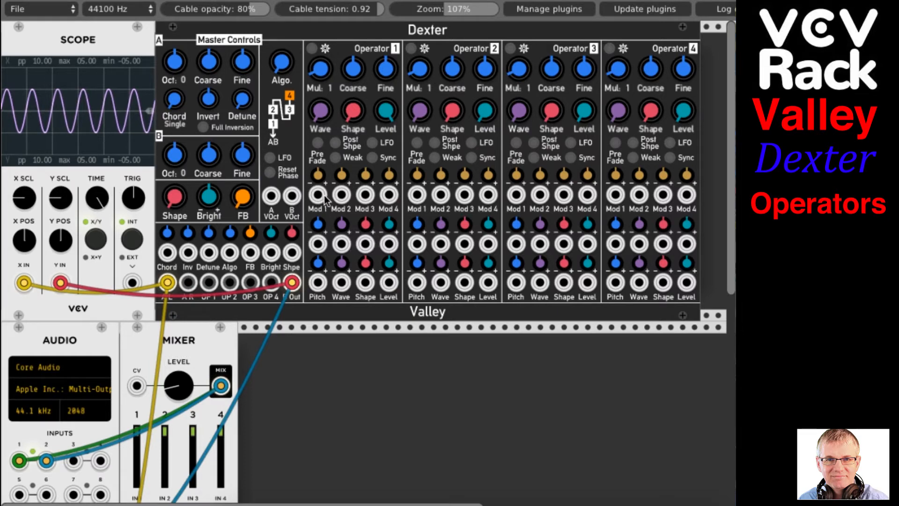
left_click_drag(391, 114, 391, 141)
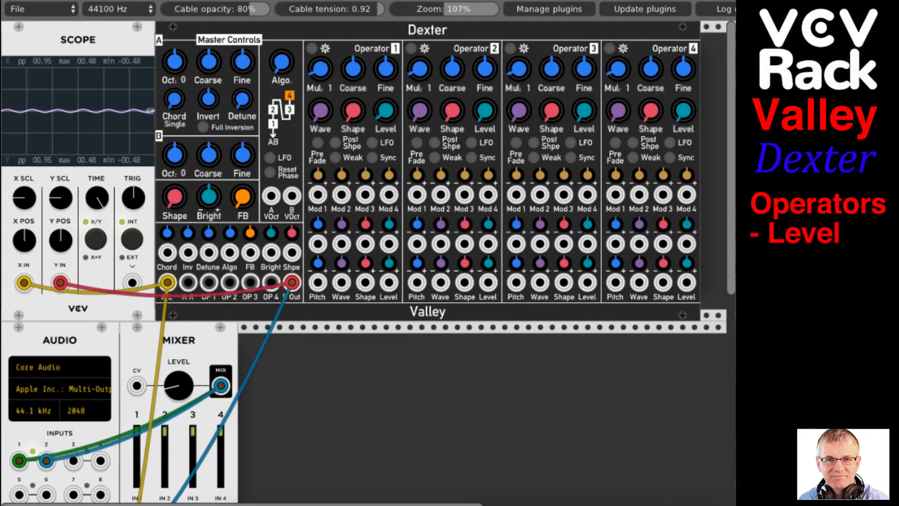
left_click_drag(391, 141, 391, 114)
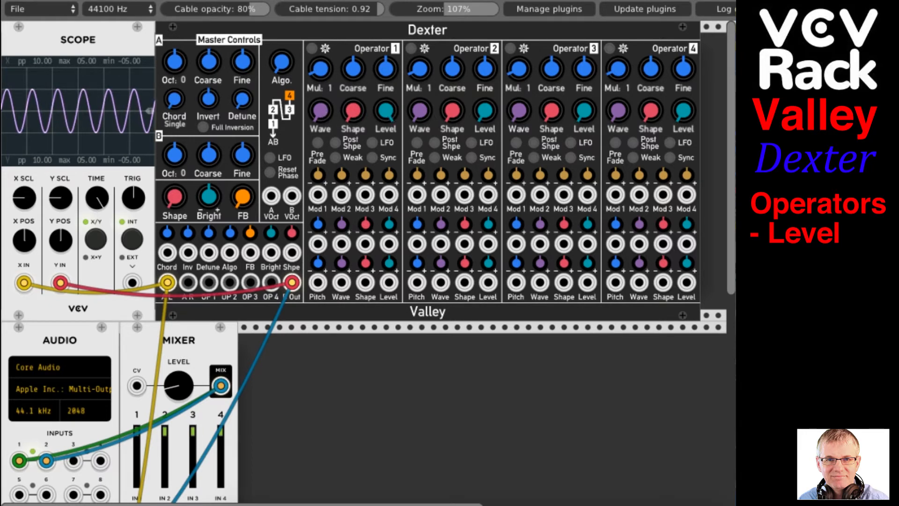
- Sweep Operator 1's Wave through its waveforms and return it to the initial sine wave
left_click_drag(320, 111, 320, 80)
left_click_drag(321, 111, 320, 42)
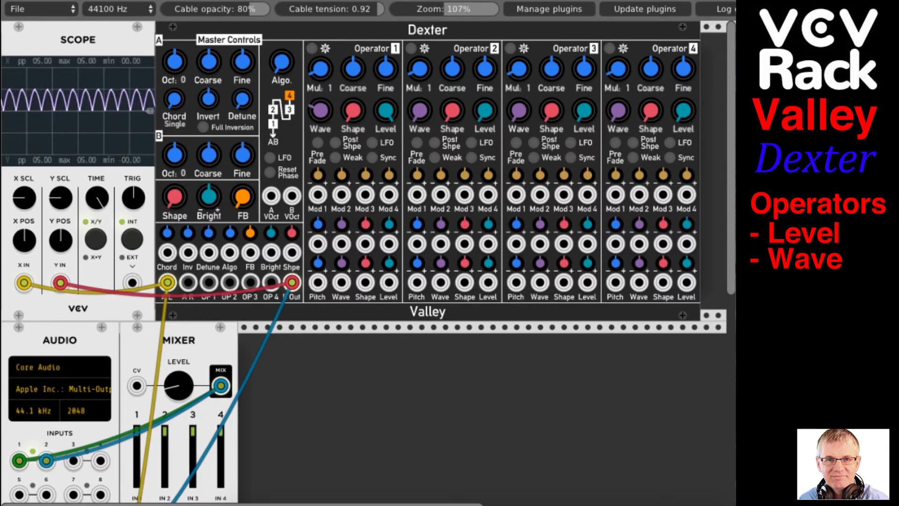
left_click_drag(320, 110, 320, 101)
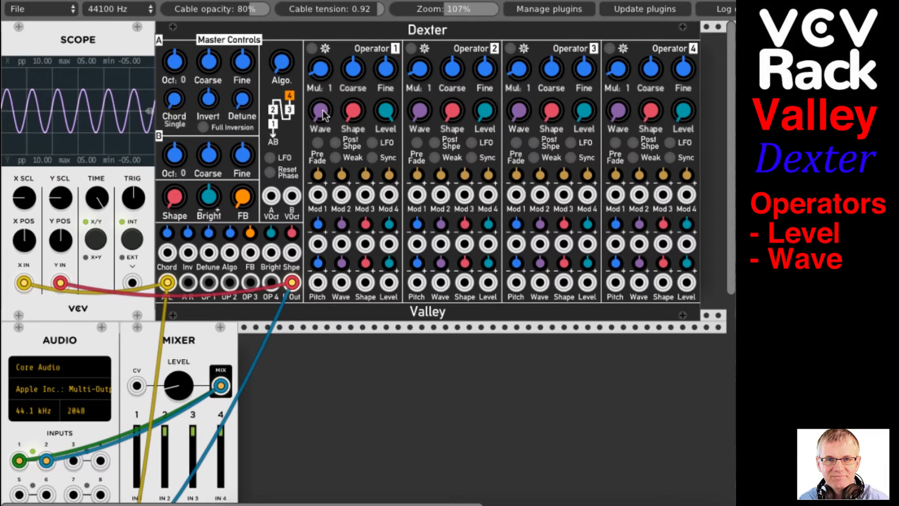
mouse_move(325, 113)
left_mouse_down()
mouse_move(320, 92)
mouse_move(320, 124)
left_mouse_up()
- Vary Operator 1's Shape on sine, square and saw waveforms, and return Wave and Shape to their minimum
left_click_drag(355, 111, 355, 120)
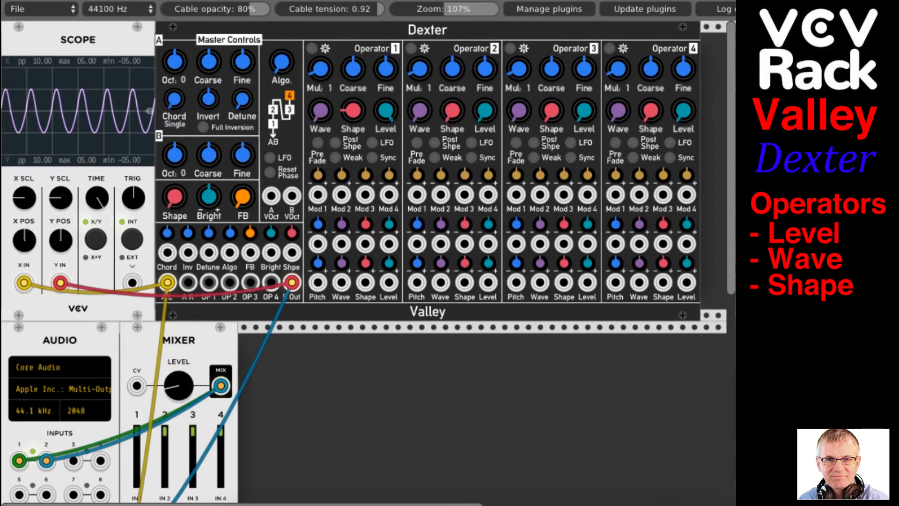
mouse_move(353, 111)
left_mouse_down()
mouse_move(353, 101)
mouse_move(353, 113)
left_mouse_up()
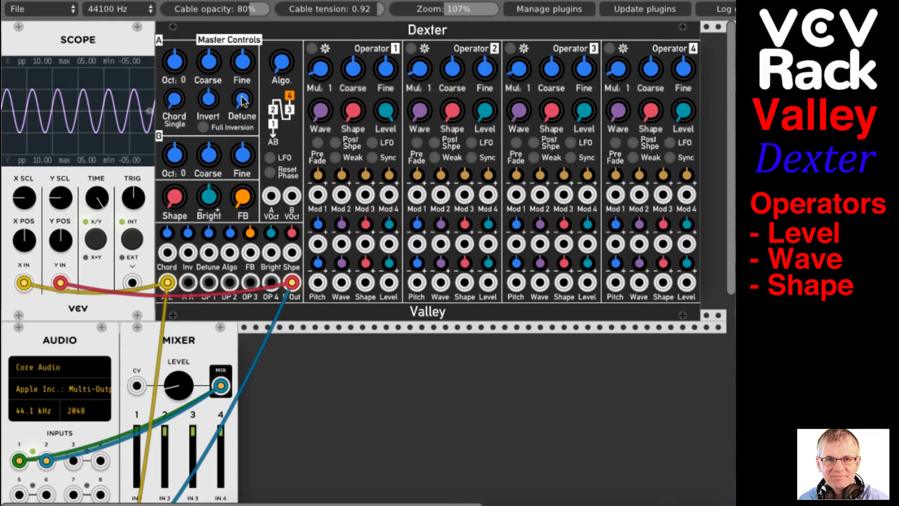
mouse_move(324, 110)
left_mouse_down()
mouse_move(320, 100)
mouse_move(322, 114)
mouse_move(352, 104)
left_mouse_up()
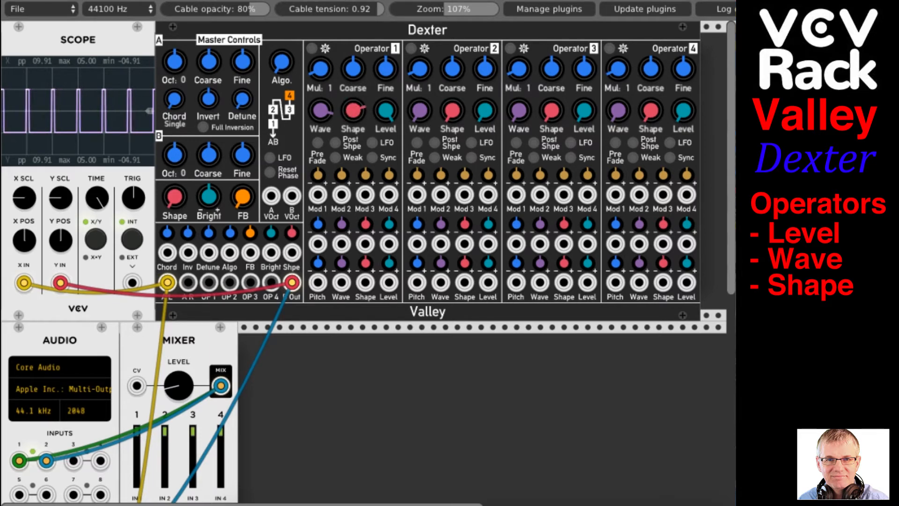
mouse_move(352, 110)
left_mouse_down()
mouse_move(321, 107)
mouse_move(351, 110)
mouse_move(351, 101)
mouse_move(351, 112)
mouse_move(351, 102)
left_mouse_up()
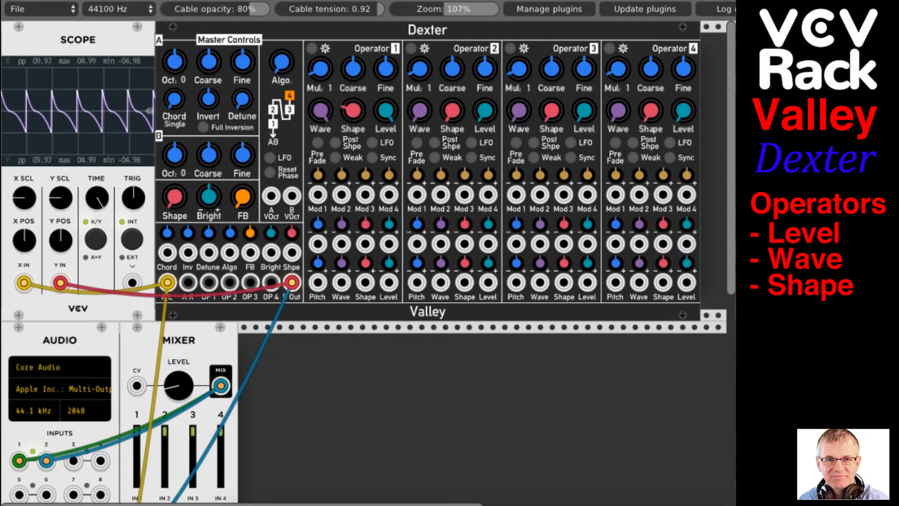
left_click_drag(320, 112, 356, 113)
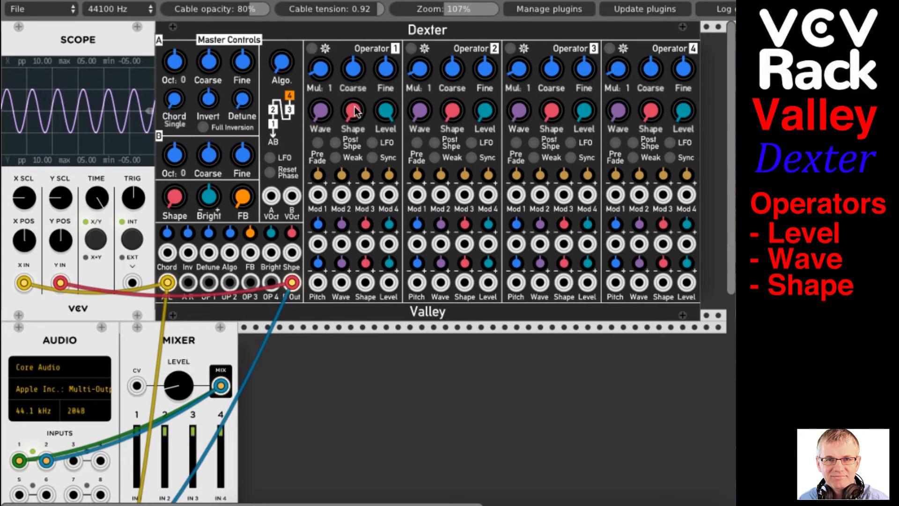
- Toggle Operator 1's settings view on and off several times, leaving it open
left_click(312, 49)
left_click(312, 48)
left_click(311, 49)
left_click(312, 49)
left_click(312, 49)
left_click(312, 49)
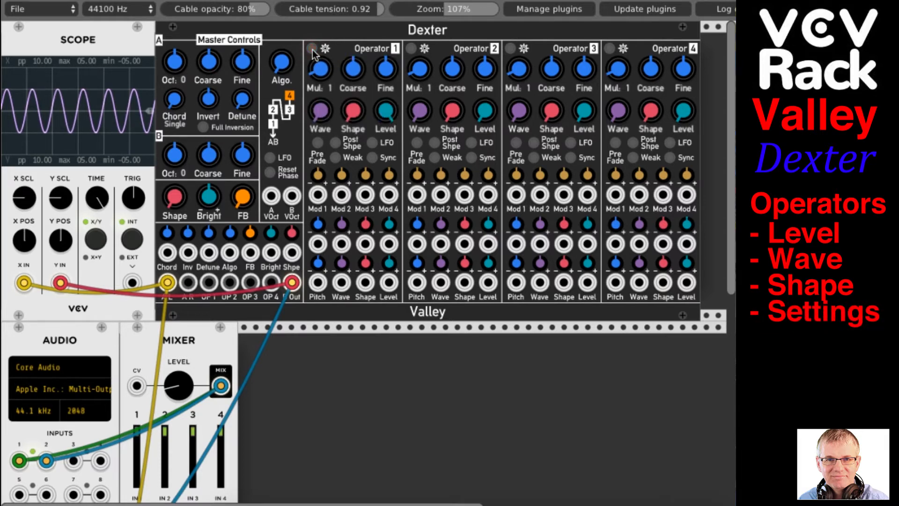
left_click(312, 48)
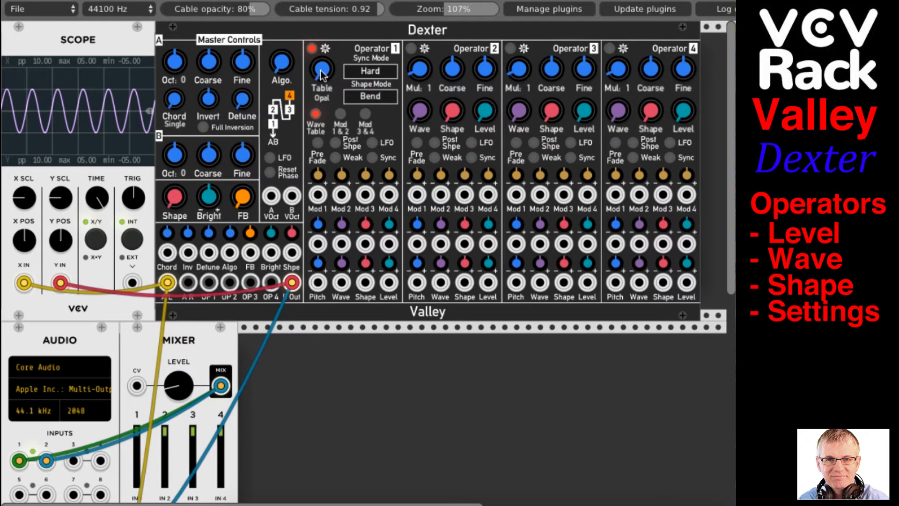
- Sweep Operator 1's wave table selection through options such as Piano and return it to Opal
left_click_drag(322, 71, 321, 128)
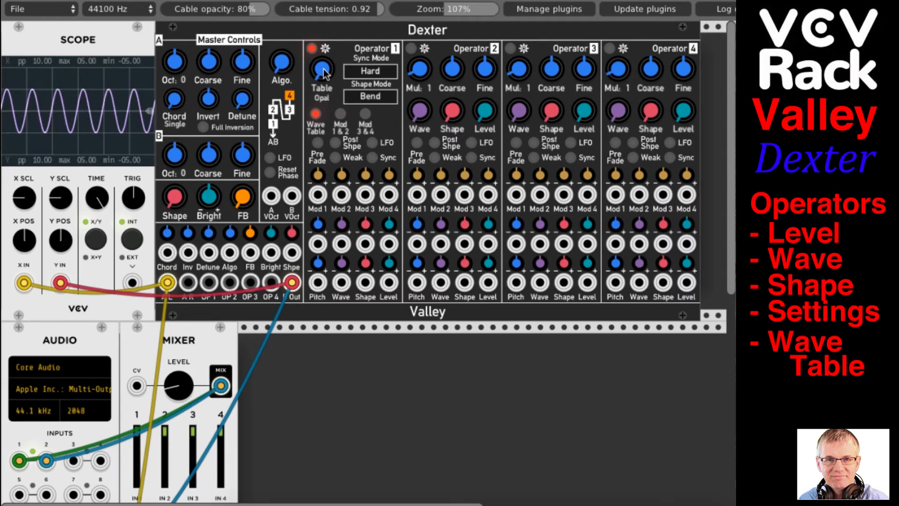
left_click_drag(324, 73, 324, 102)
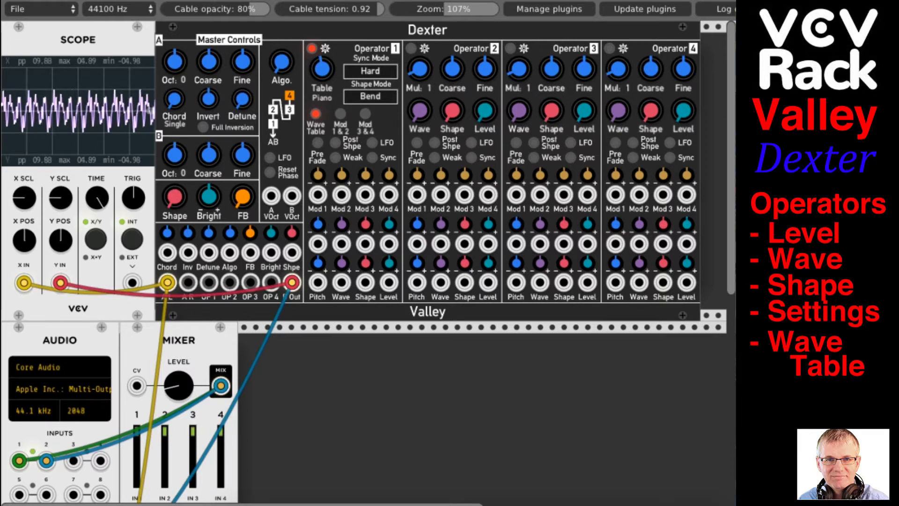
left_click_drag(324, 102, 325, 74)
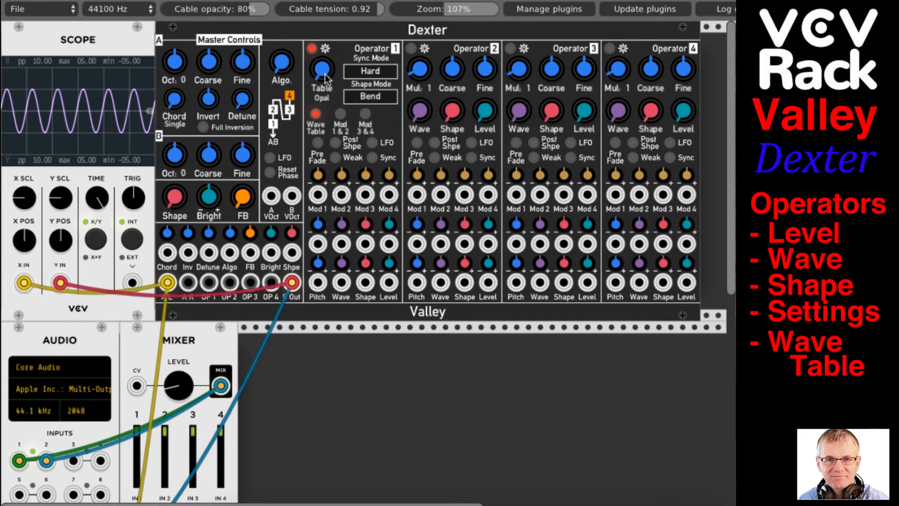
- Try Operator 1's VGame and Voice2 wave tables, return to Opal, and select Cello1
left_click_drag(325, 74, 325, 71)
left_click_drag(318, 70, 324, 71)
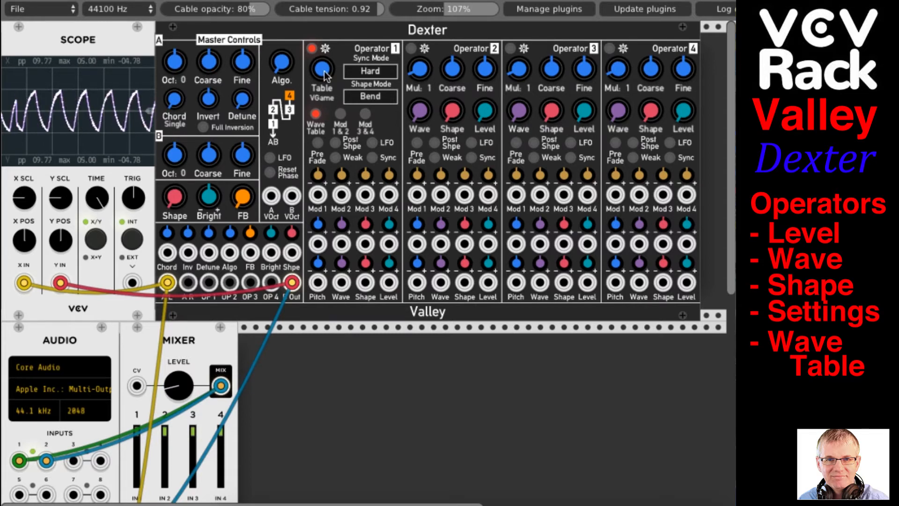
left_click_drag(324, 71, 324, 60)
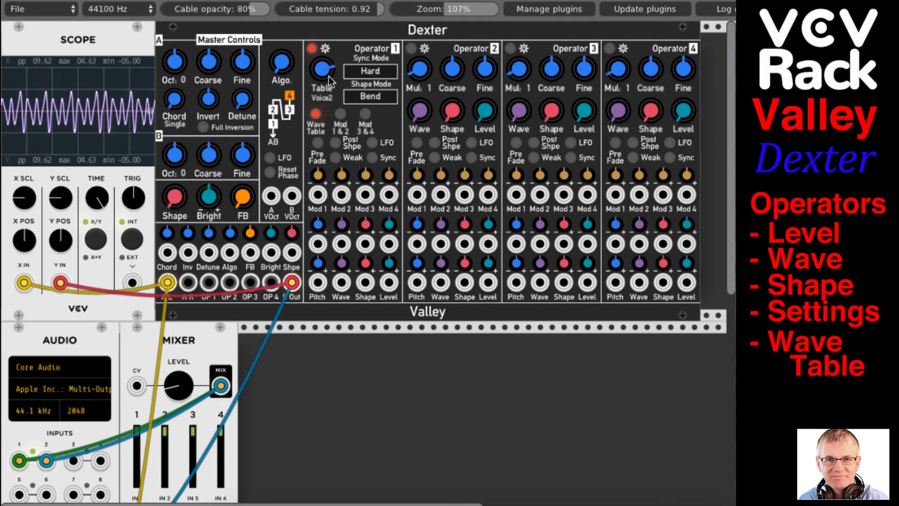
left_click_drag(332, 69, 328, 70)
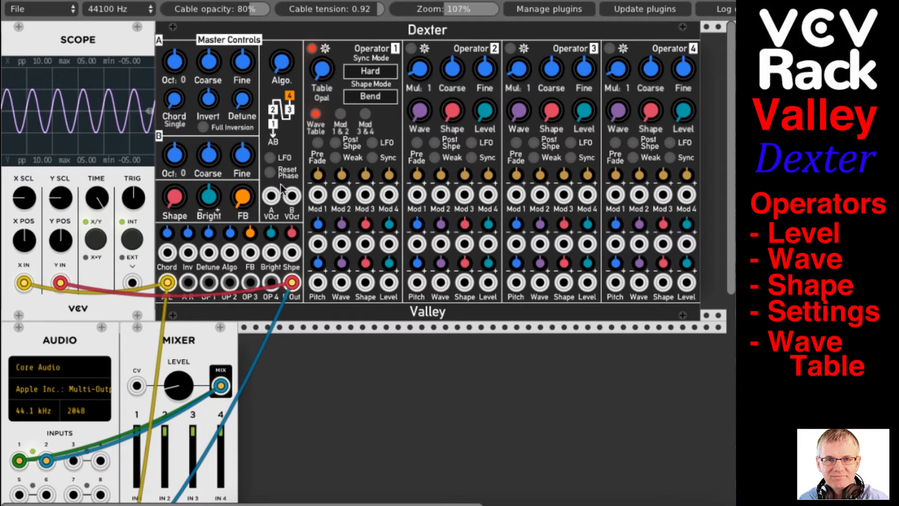
left_click_drag(322, 75, 322, 98)
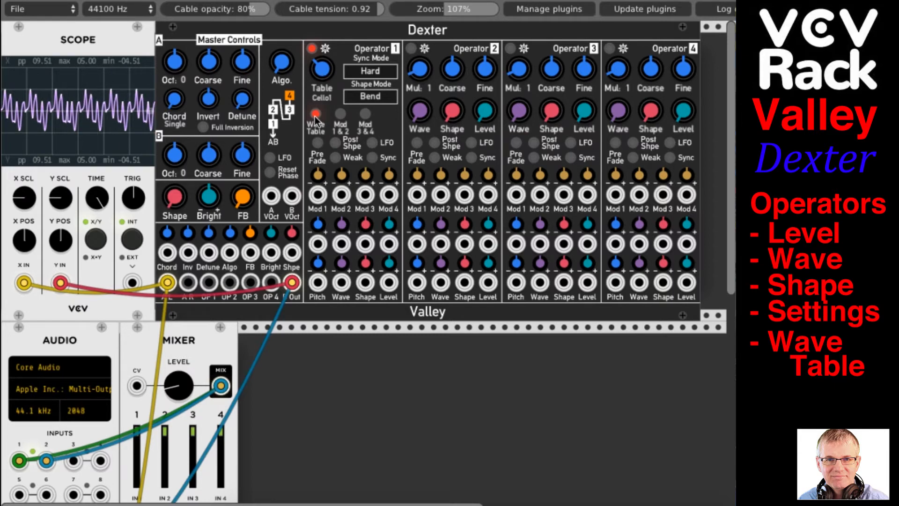
- Close Operator 1's settings view and vary its Wave and Shape on the Cello1 wave table
left_click(312, 47)
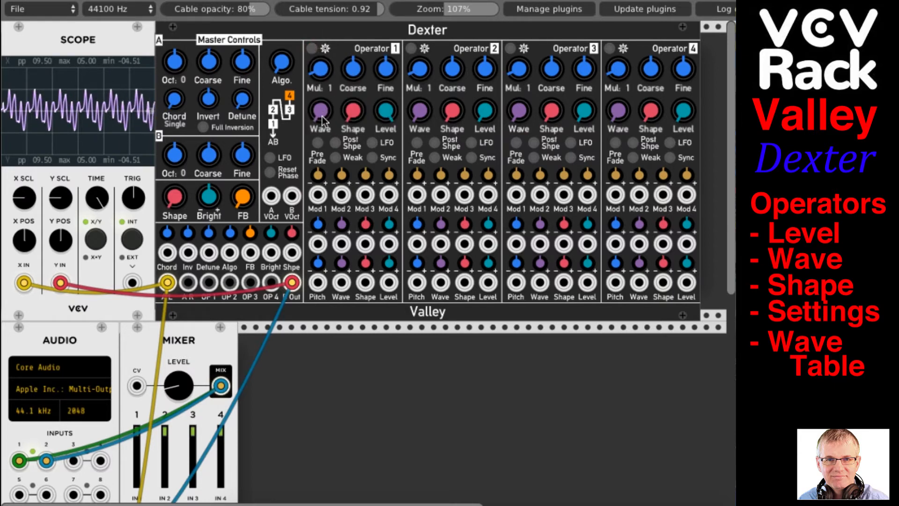
left_click_drag(320, 111, 340, 149)
mouse_move(323, 109)
left_mouse_down()
mouse_move(323, 118)
mouse_move(323, 106)
left_mouse_up()
left_click_drag(322, 111, 352, 112)
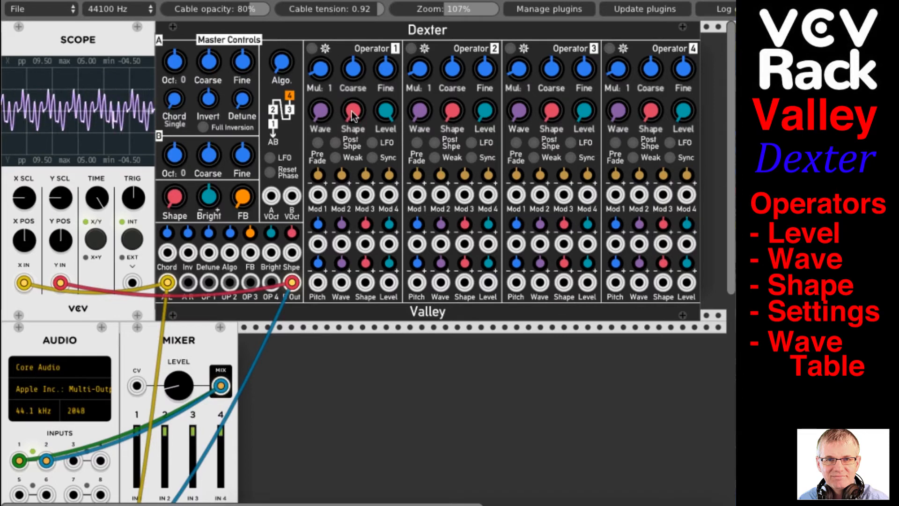
left_click(324, 113)
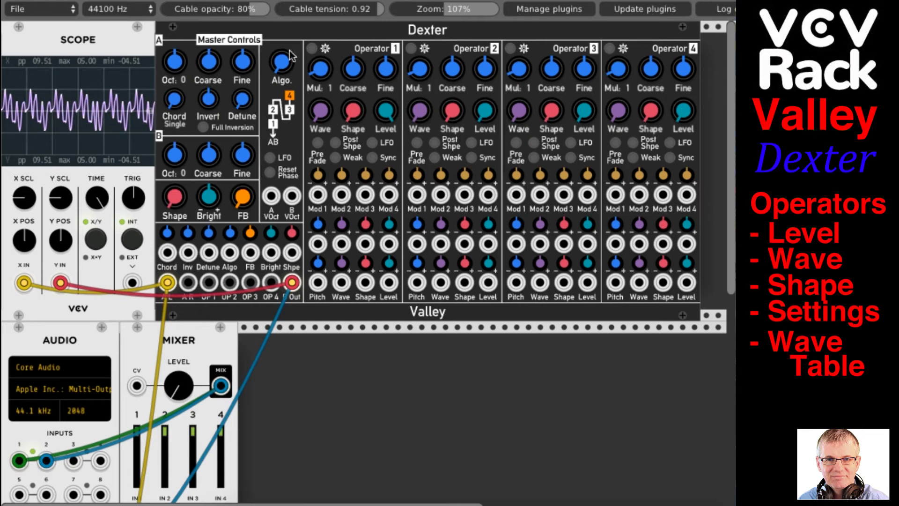
- Initialize the Dexter module and raise the Mixer's level slightly
right_click(341, 91)
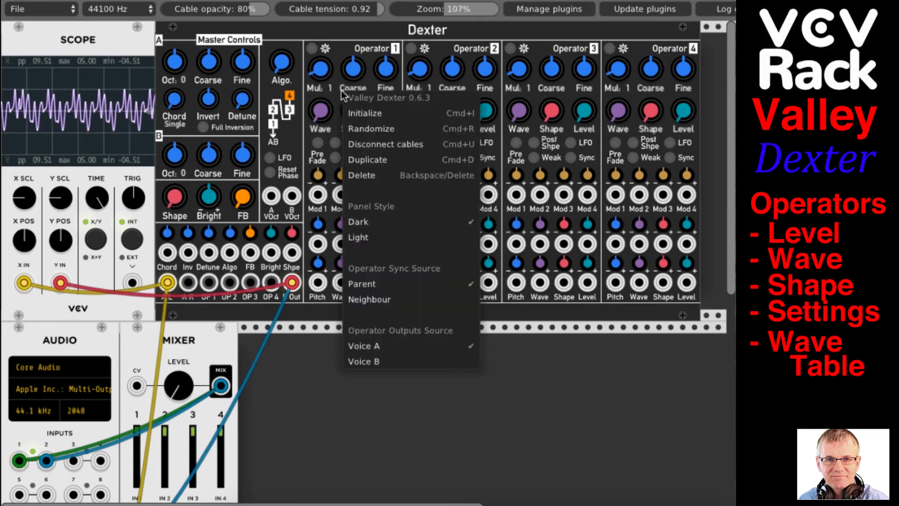
left_click(397, 114)
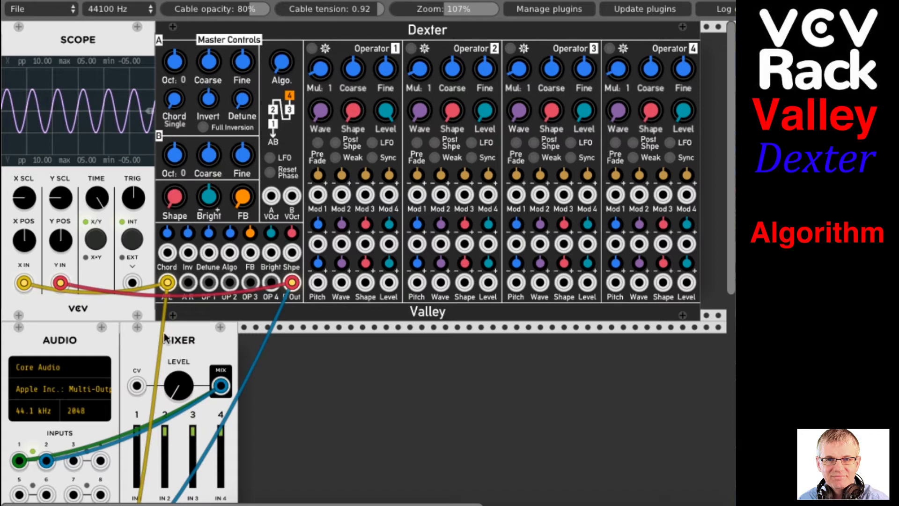
left_click_drag(183, 382, 183, 370)
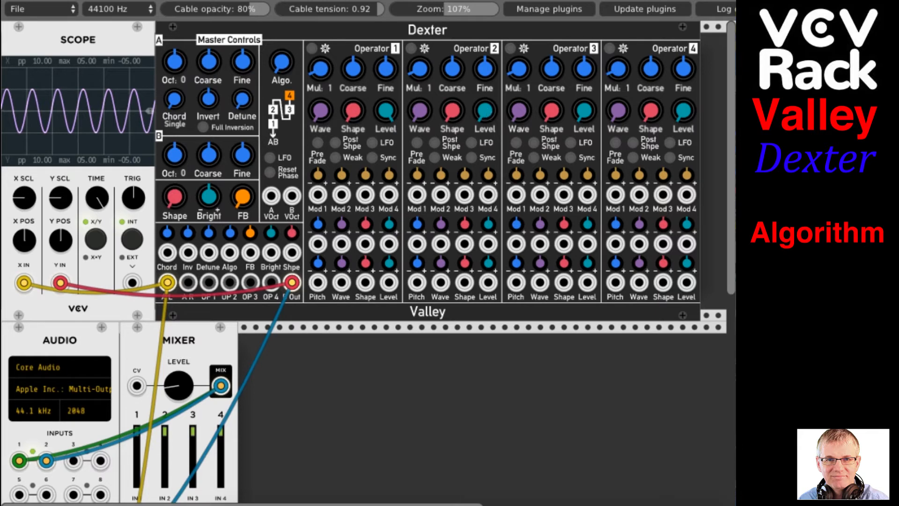
- Raise Operator 2's Level, return it to minimum, and raise it slightly again
left_click_drag(485, 111, 485, 98)
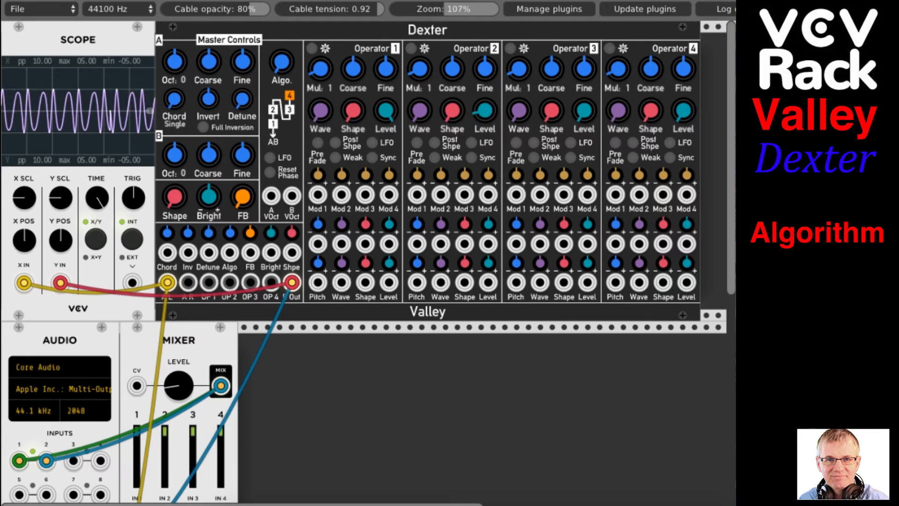
mouse_move(485, 111)
left_mouse_down()
mouse_move(484, 122)
mouse_move(484, 98)
mouse_move(485, 118)
left_mouse_up()
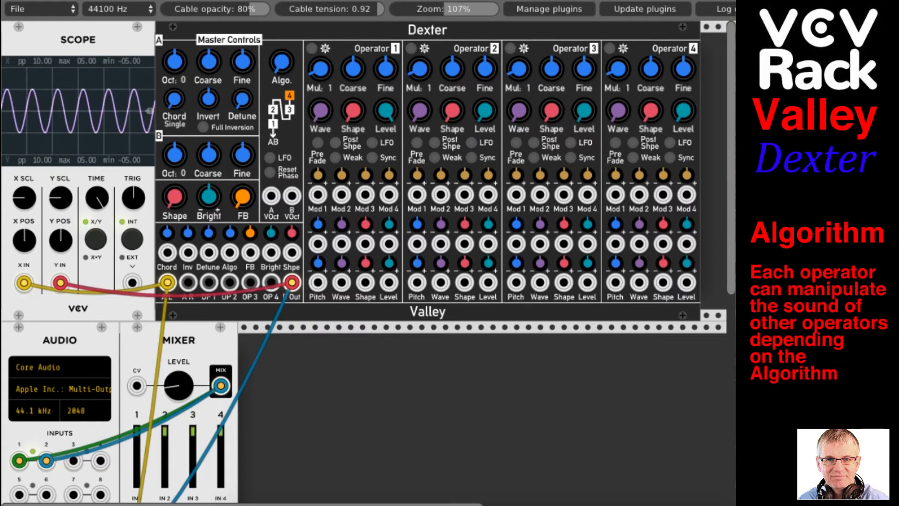
mouse_move(485, 111)
left_mouse_down()
mouse_move(484, 102)
mouse_move(488, 118)
left_mouse_up()
left_click_drag(488, 114, 488, 103)
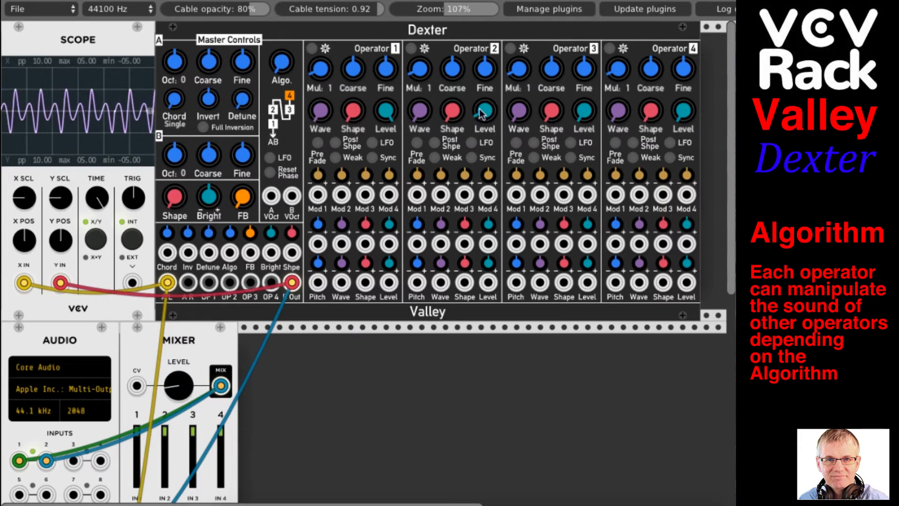
- Vary Operator 2's Wave, Level and Shape, and reset them to their defaults
left_click_drag(419, 115, 480, 108)
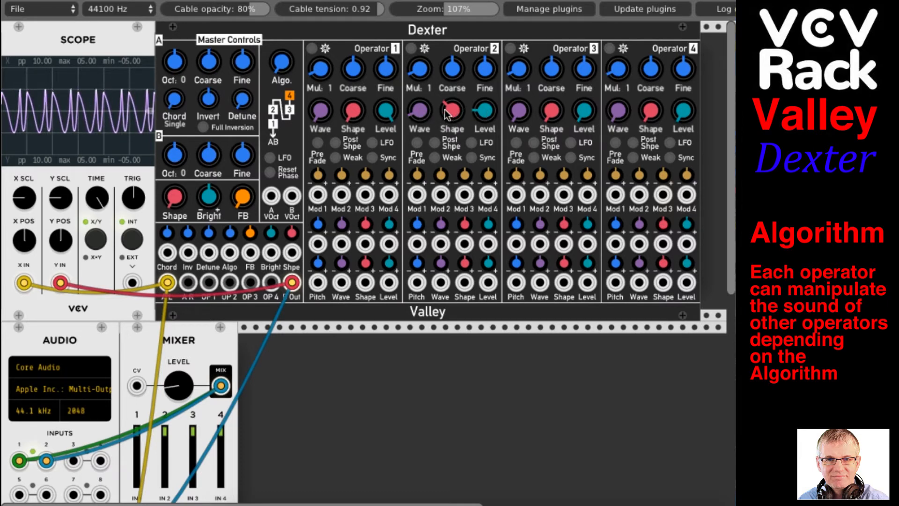
left_click_drag(449, 107, 448, 112)
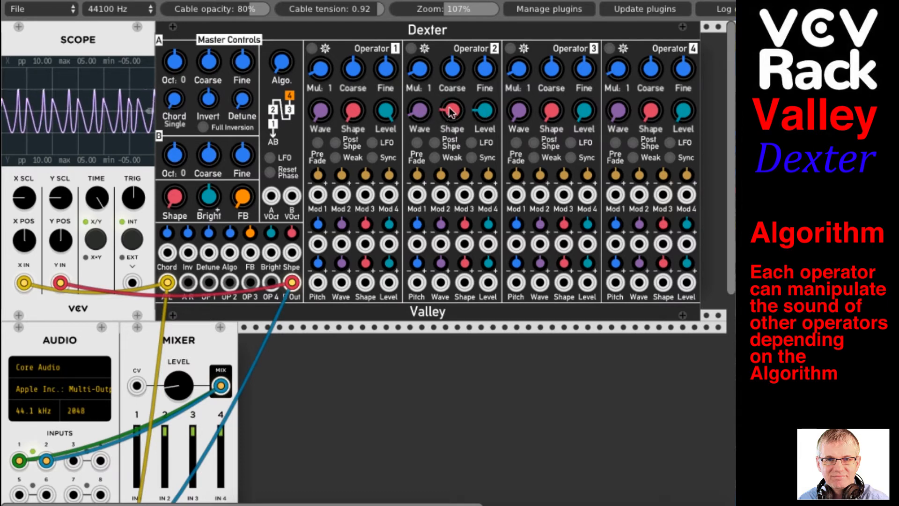
right_click(479, 116)
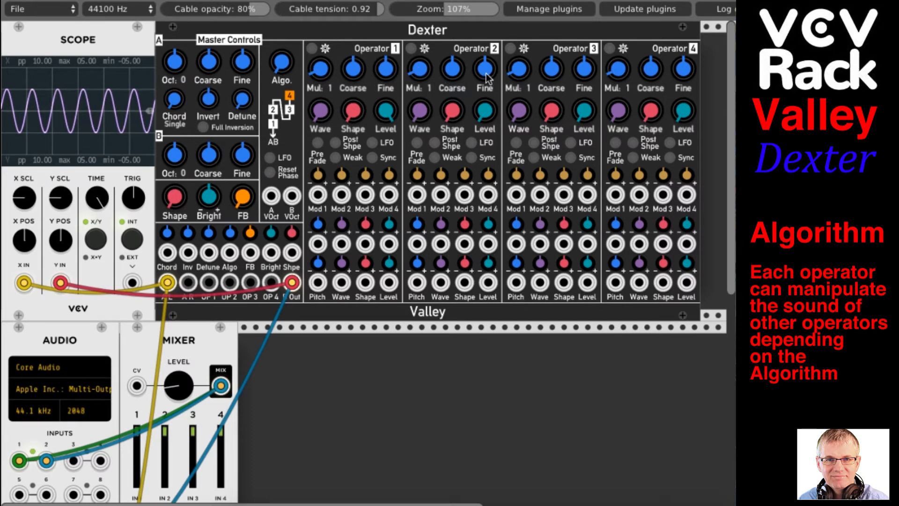
- Vary Operator 1's Coarse and Fine tuning and return both to centre
left_click_drag(350, 71, 350, 98)
right_click(350, 72)
mouse_move(383, 69)
left_mouse_down()
mouse_move(383, 45)
mouse_move(383, 115)
mouse_move(385, 69)
left_mouse_up()
- Raise Operator 2's Level, vary its Fine tuning, and reset both to their defaults
left_click_drag(485, 121, 488, 77)
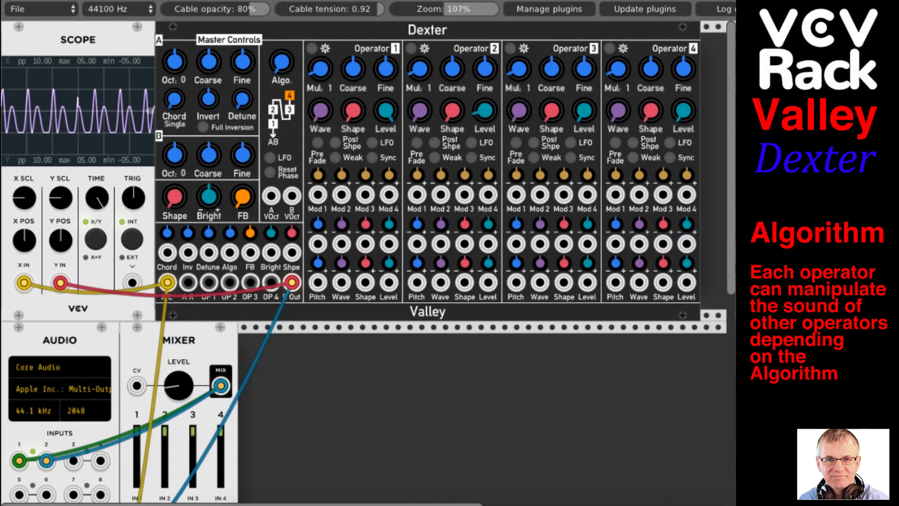
mouse_move(488, 69)
left_mouse_down()
mouse_move(488, 84)
mouse_move(487, 70)
left_mouse_up()
double_click(488, 70)
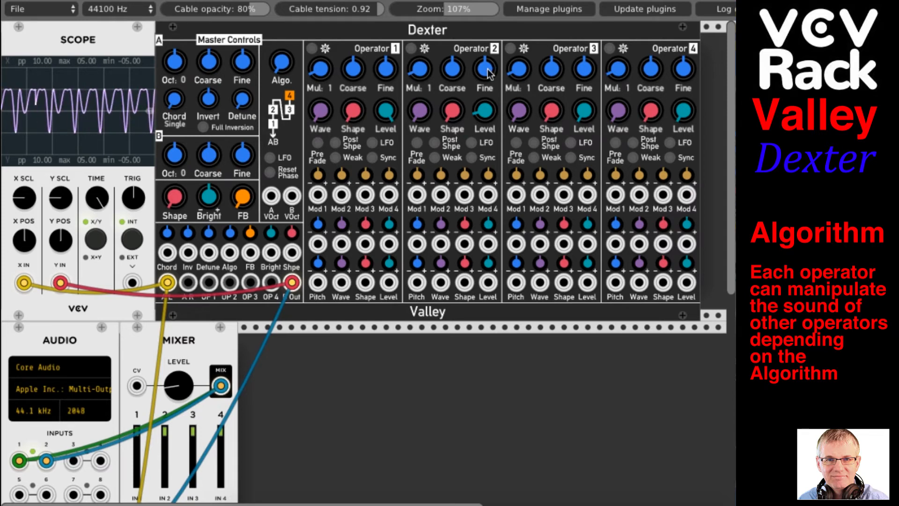
double_click(487, 104)
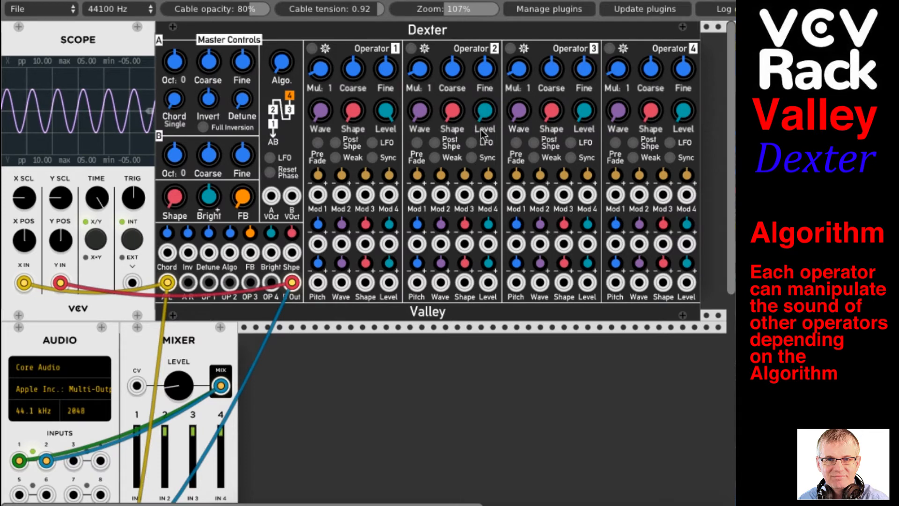
- Raise the Levels of Operators 2, 3 and 4 in turn, and return them all to minimum
left_click_drag(488, 104, 488, 103)
left_click_drag(583, 111, 583, 131)
left_click_drag(488, 110, 488, 74)
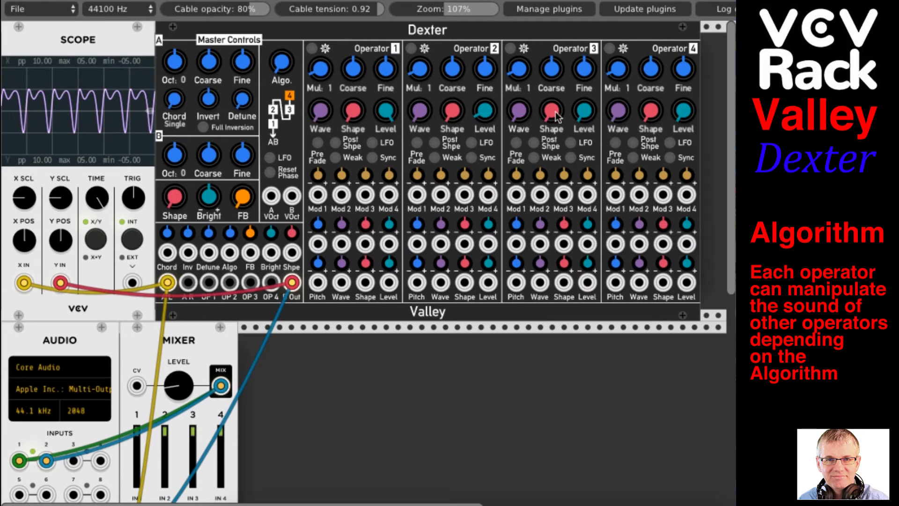
left_click_drag(583, 114, 584, 112)
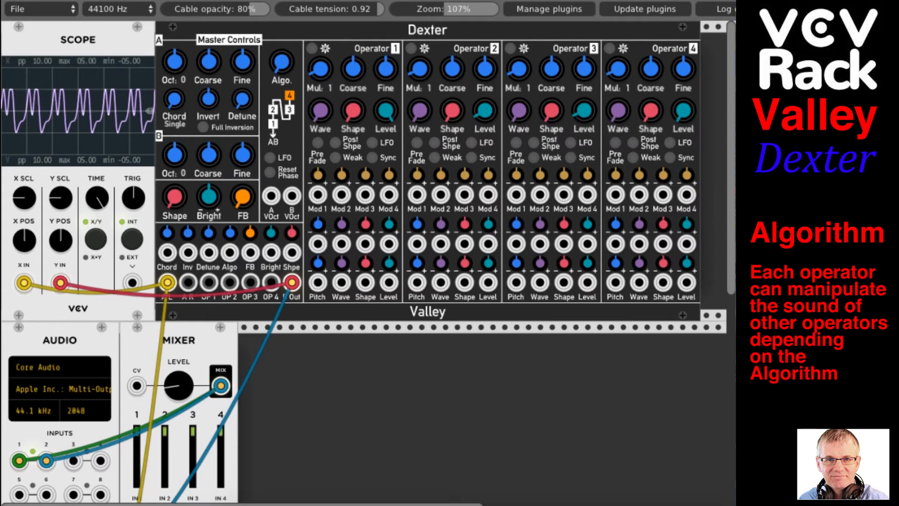
left_click_drag(682, 109, 682, 89)
left_click_drag(582, 105, 583, 130)
left_click_drag(491, 99, 491, 113)
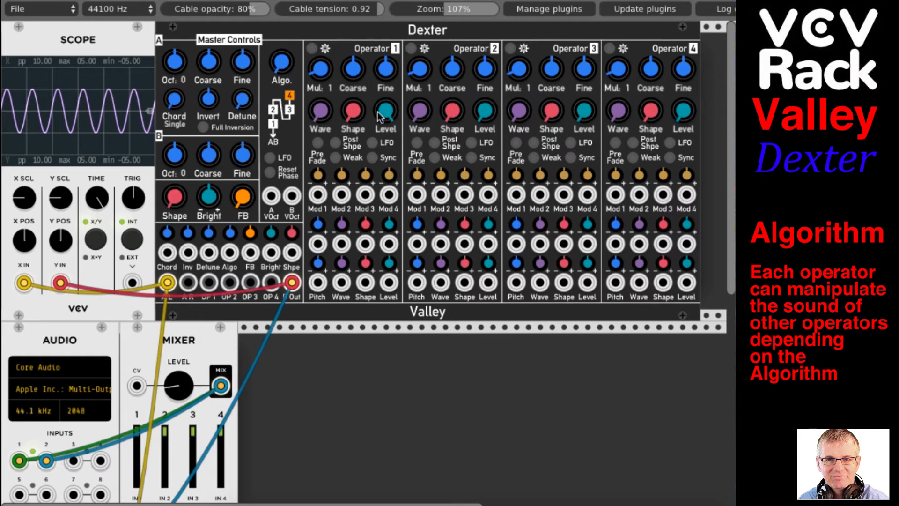
- Raise Operator 2's Level slightly and select the AddBank wave table in its settings view
left_click_drag(486, 108, 486, 98)
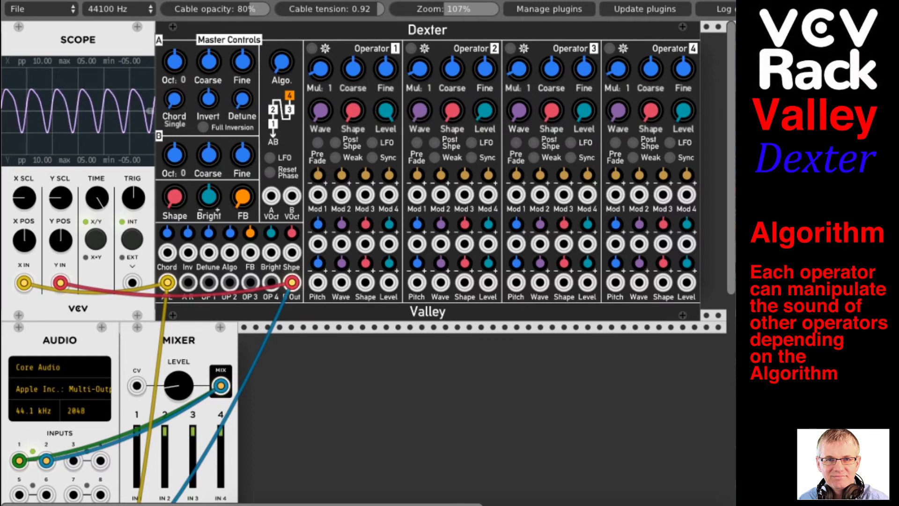
left_click(411, 48)
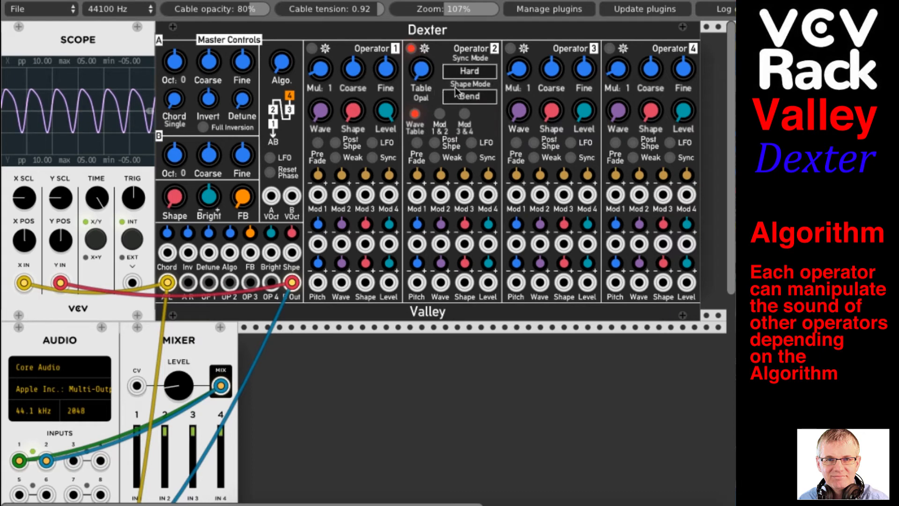
left_click_drag(422, 69, 422, 9)
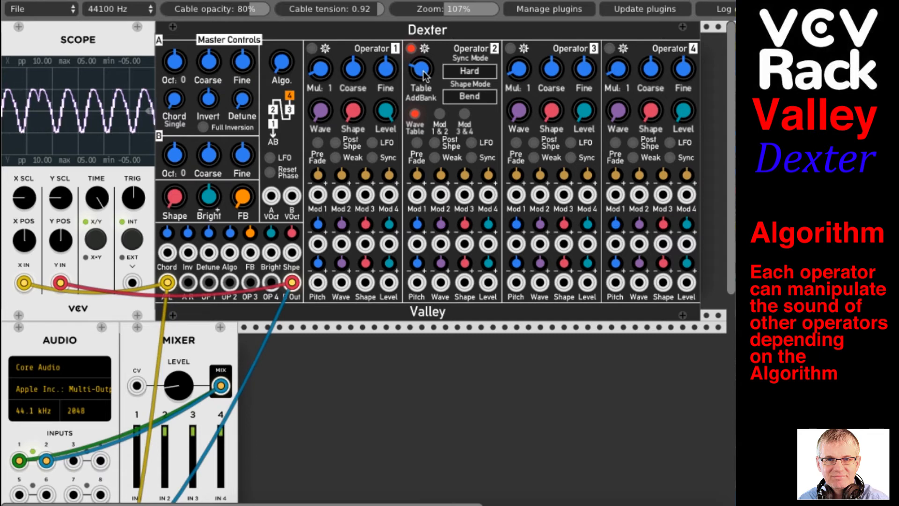
left_click(410, 48)
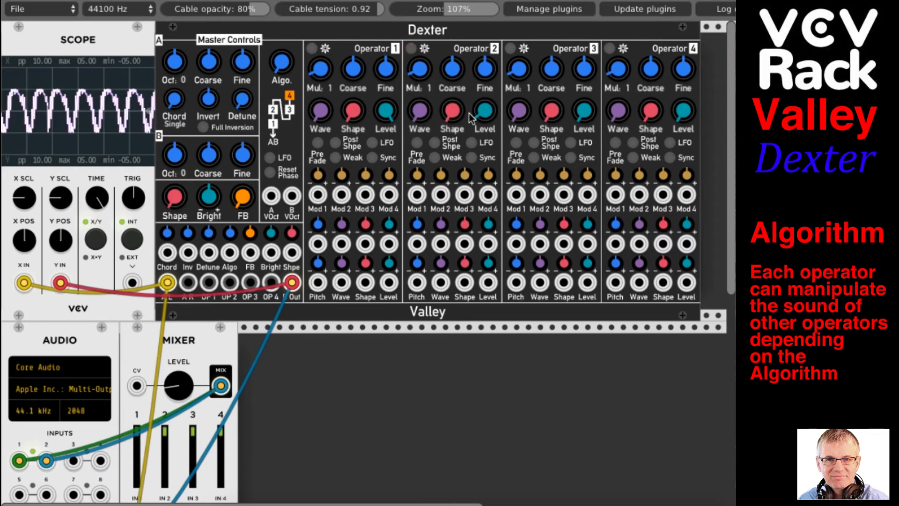
- Vary Operator 2's Level, Shape, Wave and Fine on the AddBank wave table, and reset all four controls
left_click_drag(487, 111, 488, 136)
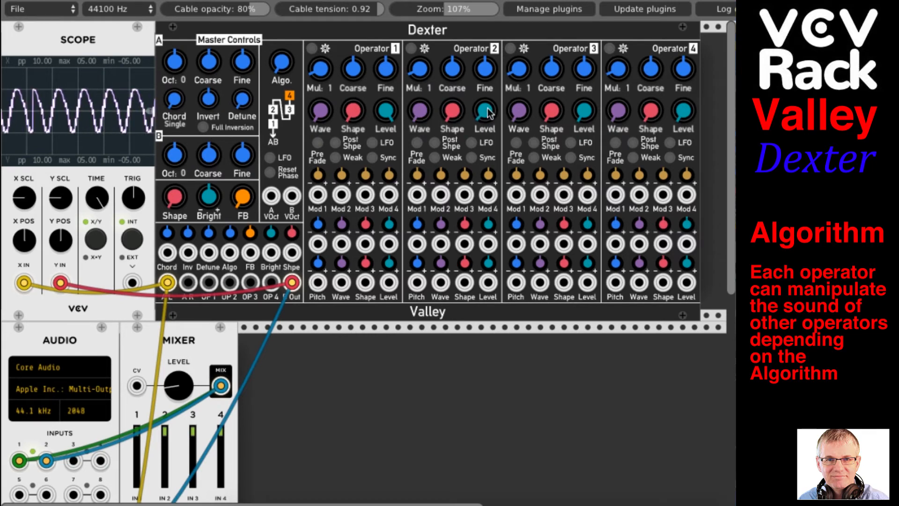
left_click_drag(450, 110, 420, 109)
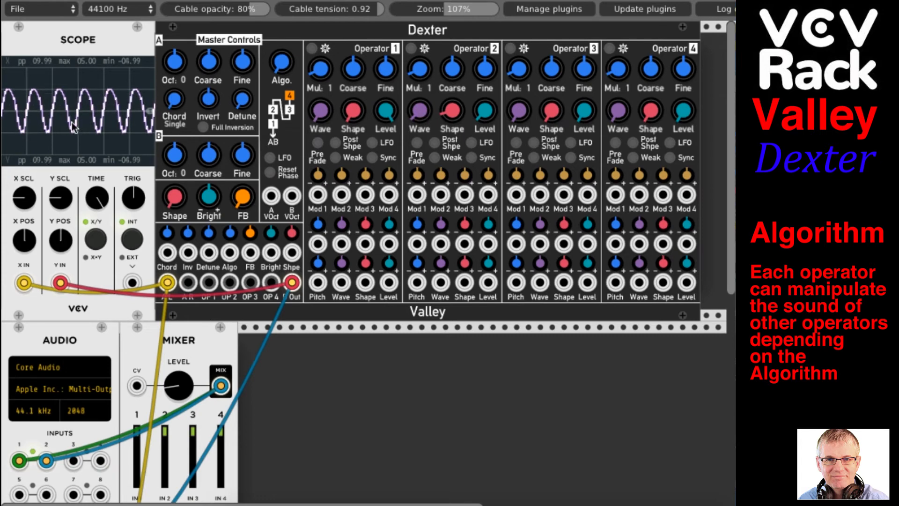
left_click_drag(488, 115, 449, 100)
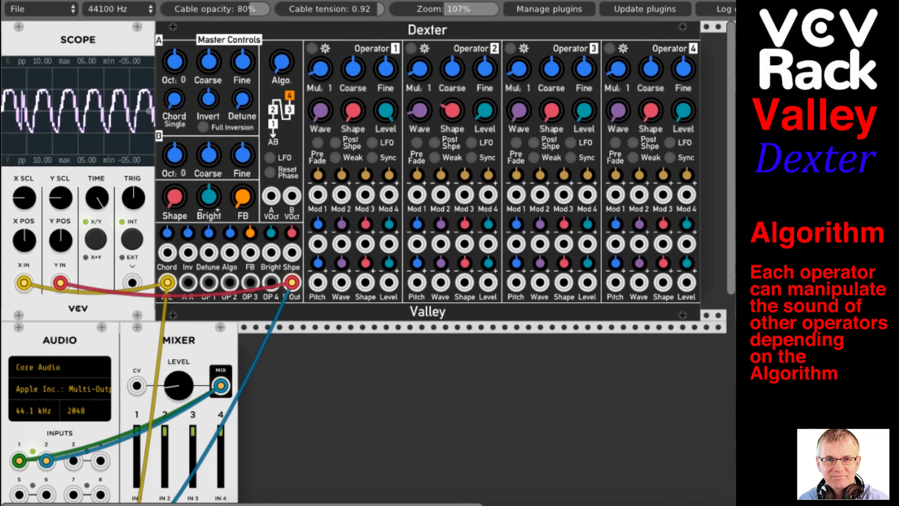
left_click_drag(486, 116, 486, 112)
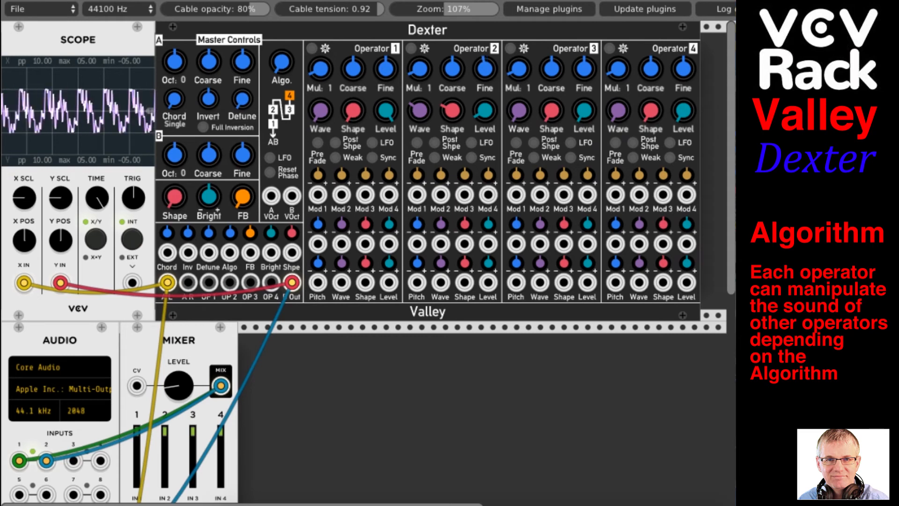
left_click_drag(490, 76, 490, 82)
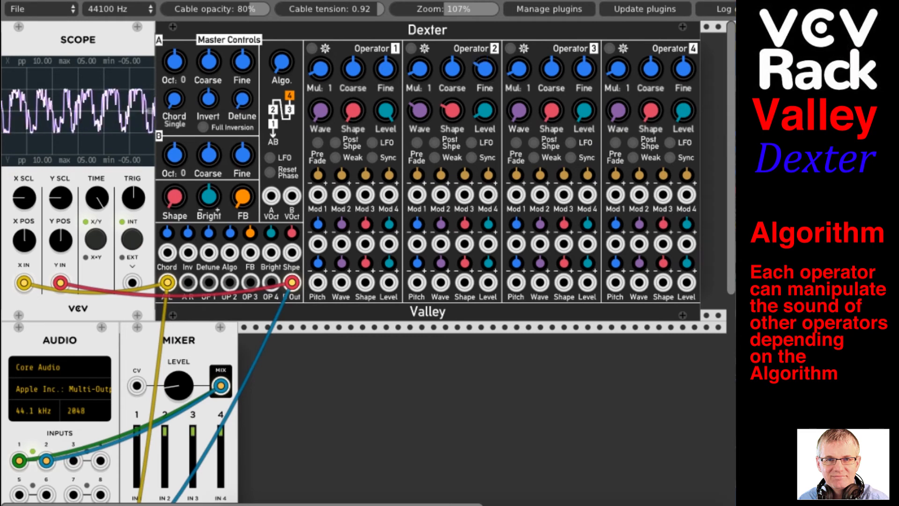
right_click(489, 72)
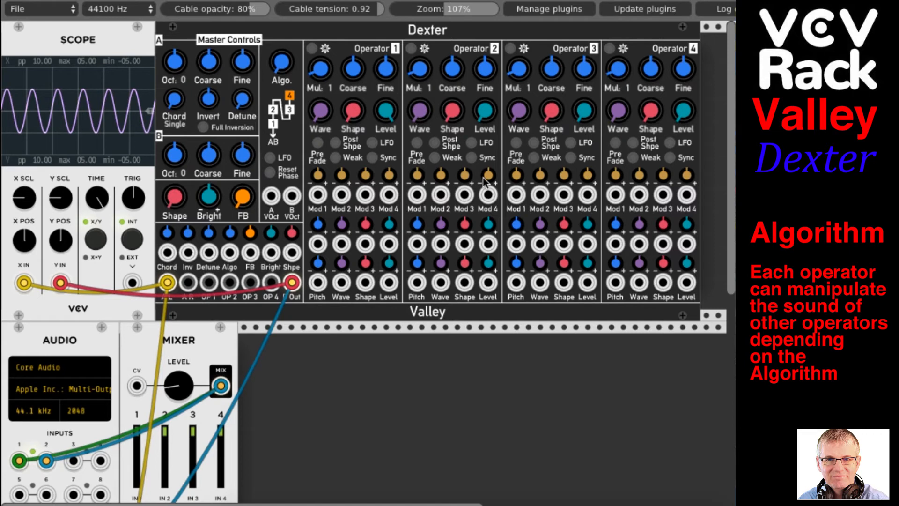
- Change Operator 2's wave table in its settings view, close the view, and vary its Level back to minimum
left_click(411, 49)
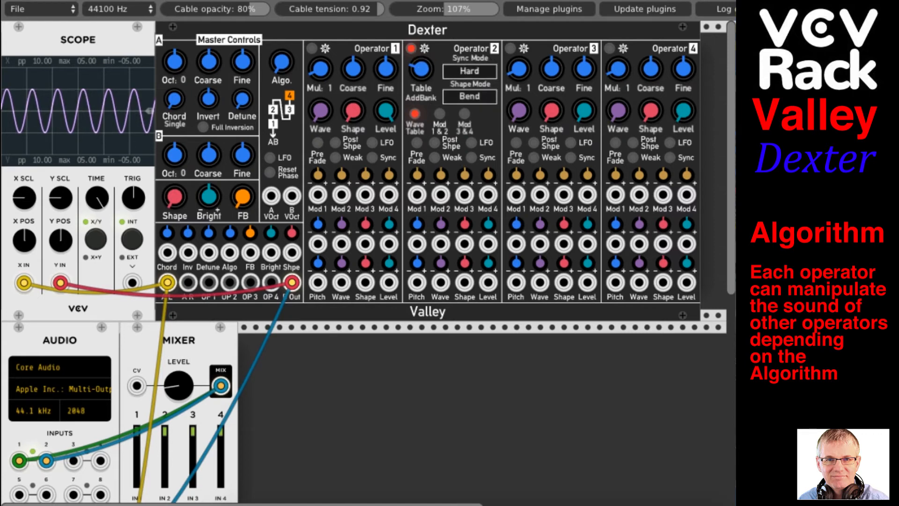
left_click_drag(420, 71, 420, 73)
left_click(411, 48)
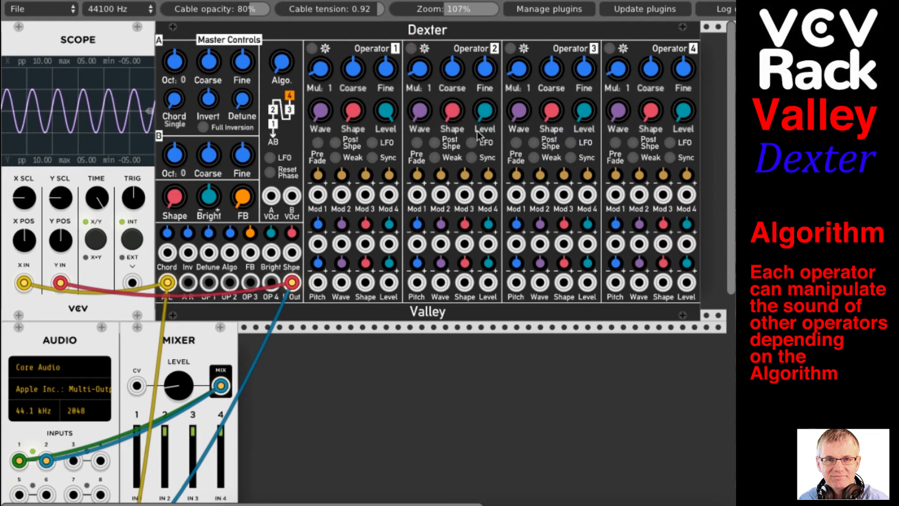
left_click_drag(486, 112, 486, 126)
- Change Operator 3's wave table in its settings view and close the view
left_click(510, 48)
left_click_drag(519, 69, 518, 52)
left_click(510, 48)
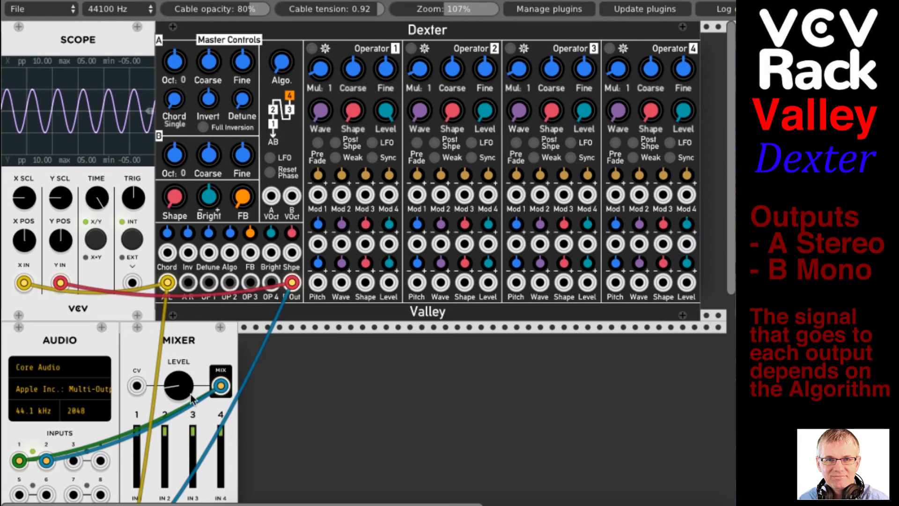
- Lower the Mixer's level to minimum and switch between the first two algorithms, ending with Operators 3 and 4 both feeding Operator 2
left_click_drag(181, 388, 181, 430)
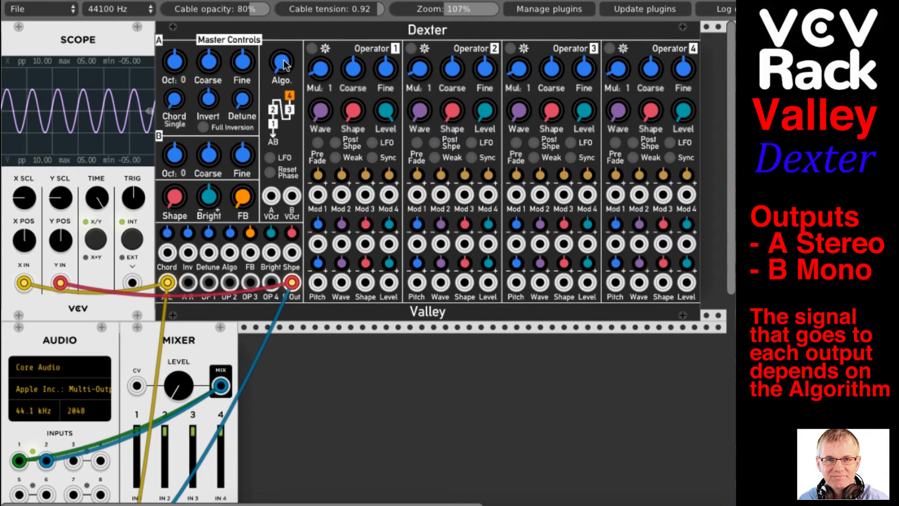
left_click_drag(284, 66, 284, 65)
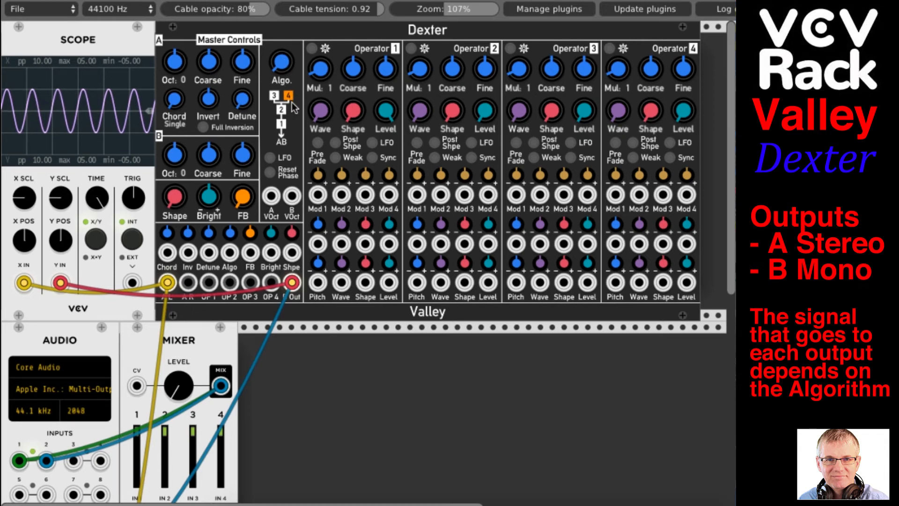
left_click_drag(283, 65, 283, 66)
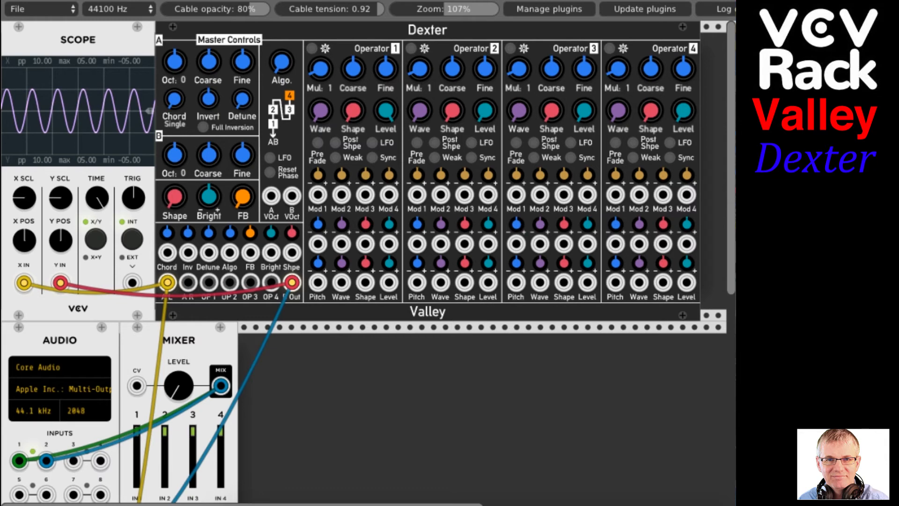
left_click_drag(282, 67, 282, 57)
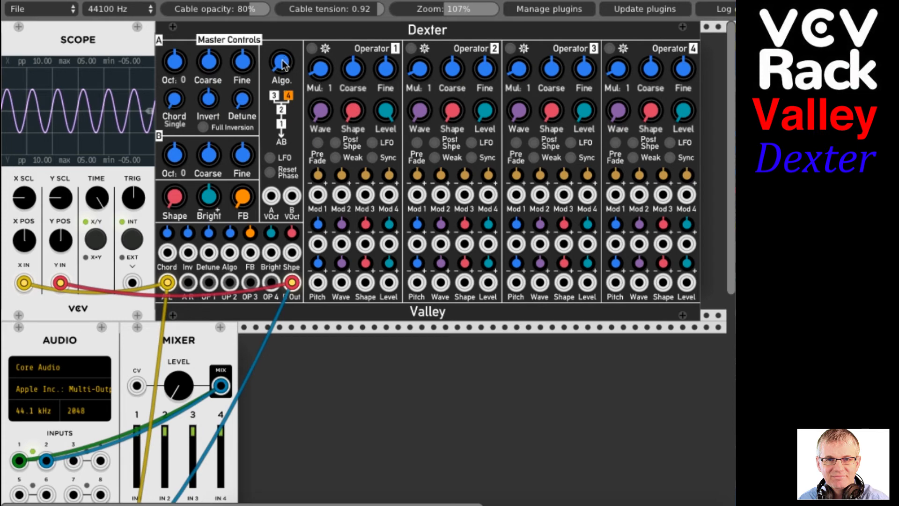
- Compare the serial algorithm with the one where Operators 3 and 4 both feed Operator 2, adjusting the Mixer's level
left_click_drag(283, 66, 282, 65)
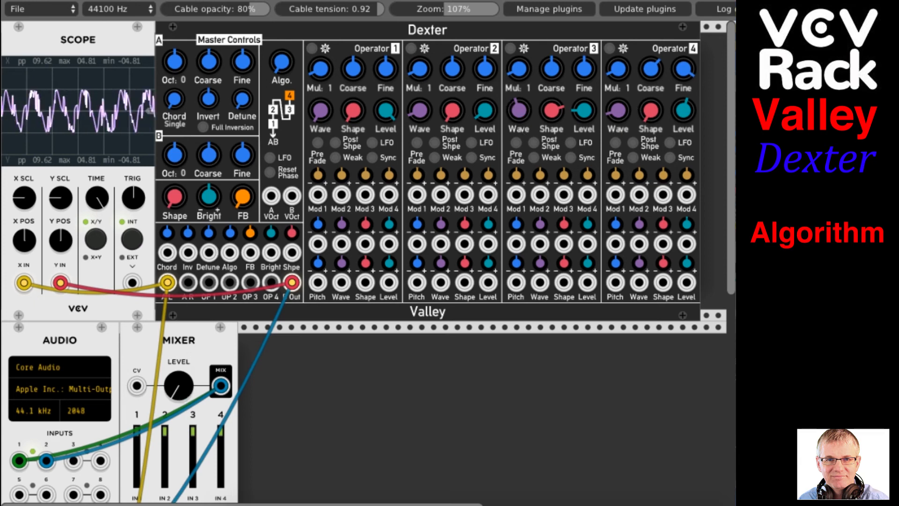
left_click_drag(179, 385, 178, 370)
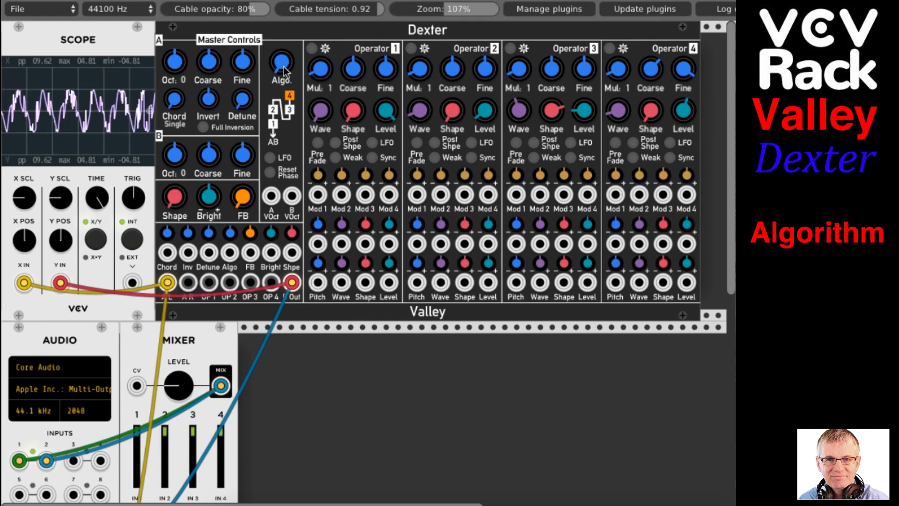
left_click_drag(281, 61, 280, 45)
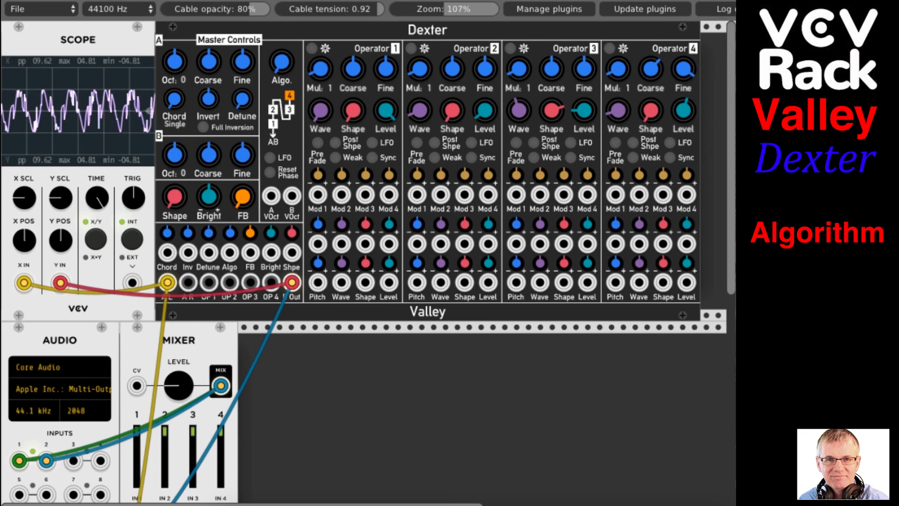
left_click_drag(281, 62, 281, 57)
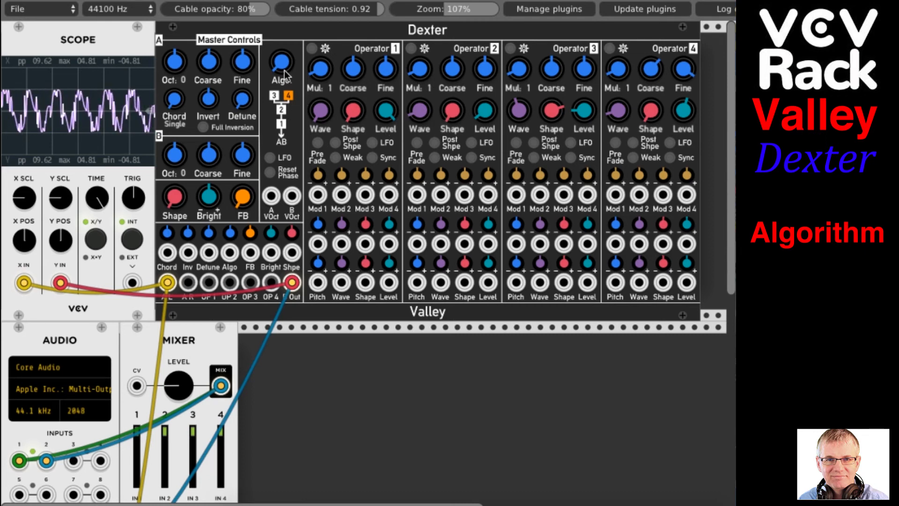
scroll(180, 382, "down", 1)
left_click_drag(179, 375, 178, 394)
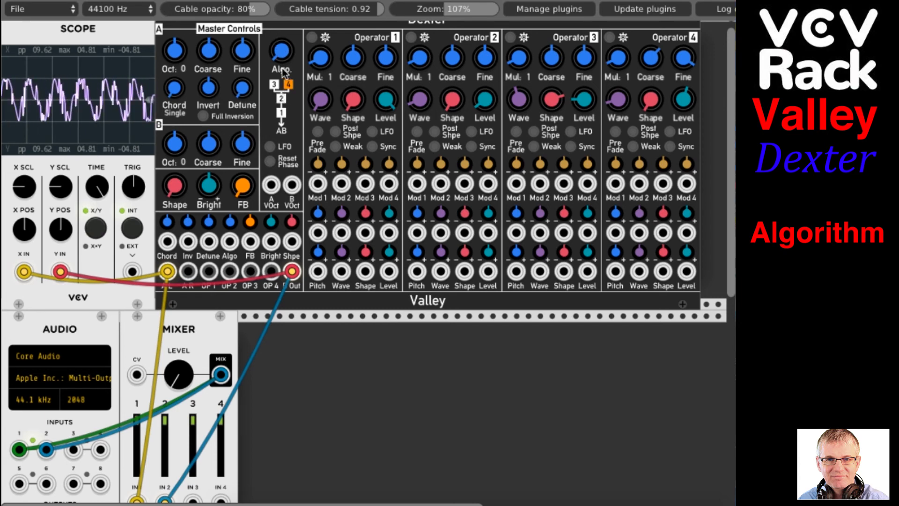
- Step Dexter through its algorithms, ending on the split routing with Operator 4 on output A and Operators 1 and 3 on output B
left_click_drag(282, 49, 301, 66)
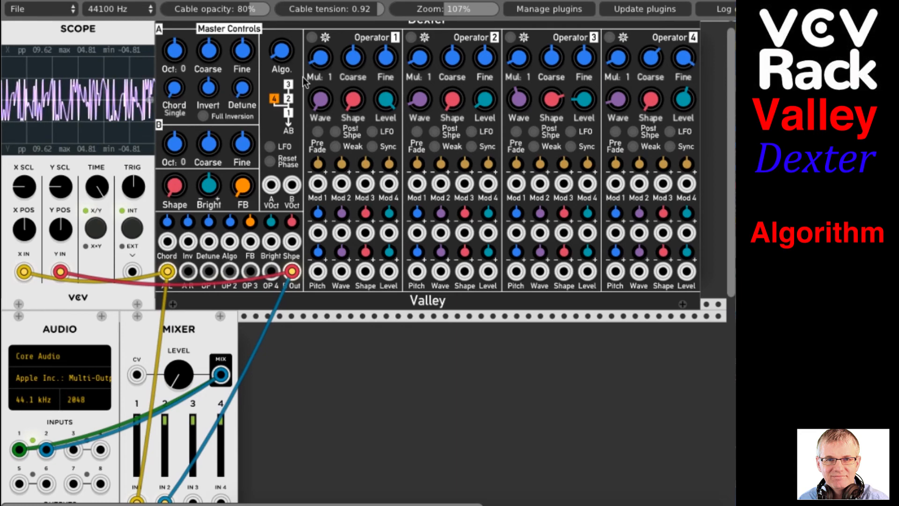
left_click_drag(287, 56, 287, 40)
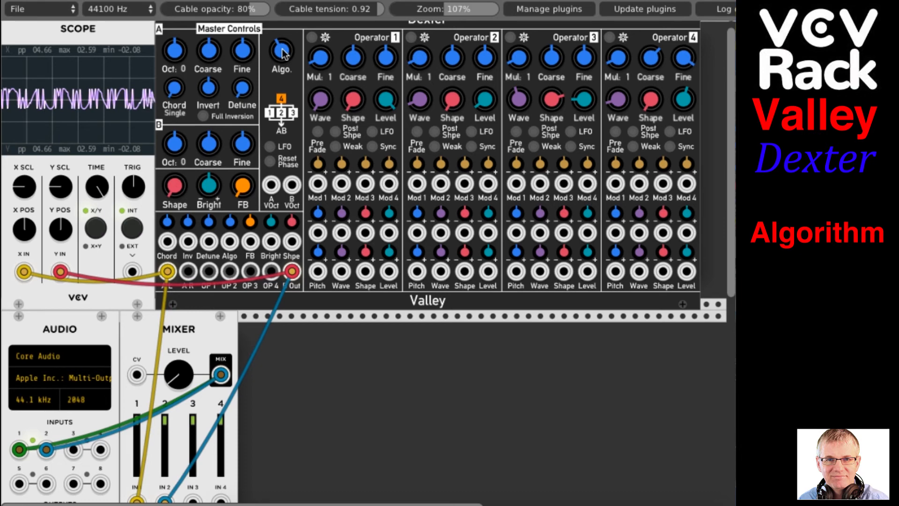
left_click_drag(282, 50, 281, 150)
scroll(283, 55, "up", 1)
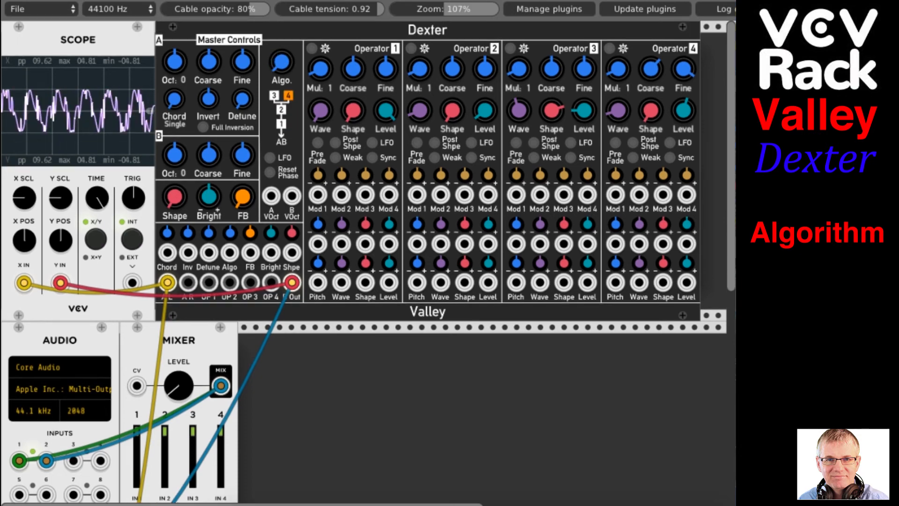
left_click_drag(283, 60, 283, 0)
left_click_drag(282, 62, 282, 17)
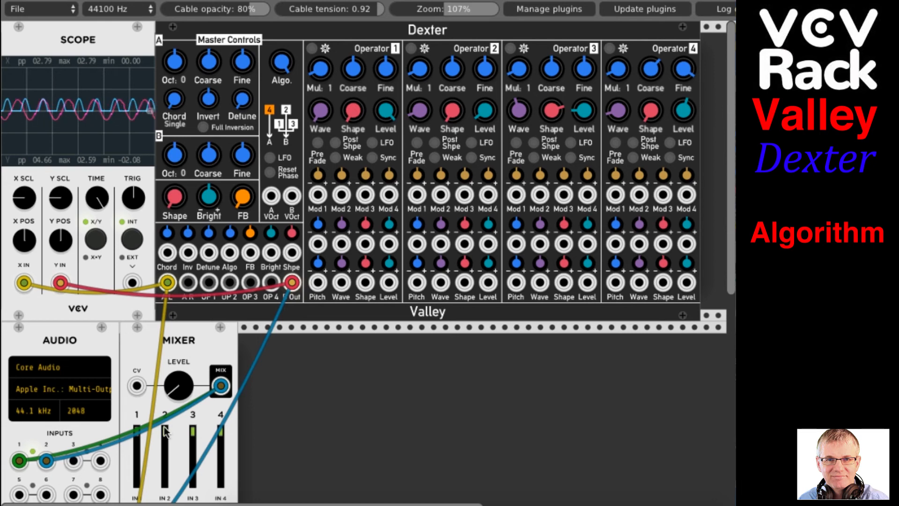
- Lower Mixer channel 2 to minimum and vary Operator 4's Level, which controls output A
left_click_drag(164, 431, 165, 480)
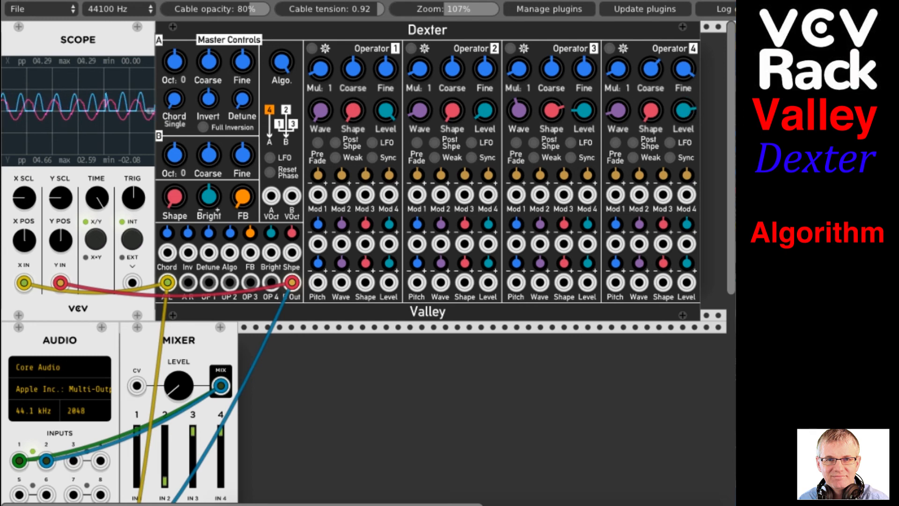
left_click_drag(688, 108, 688, 70)
mouse_move(682, 118)
left_mouse_down()
mouse_move(682, 92)
mouse_move(682, 129)
left_mouse_up()
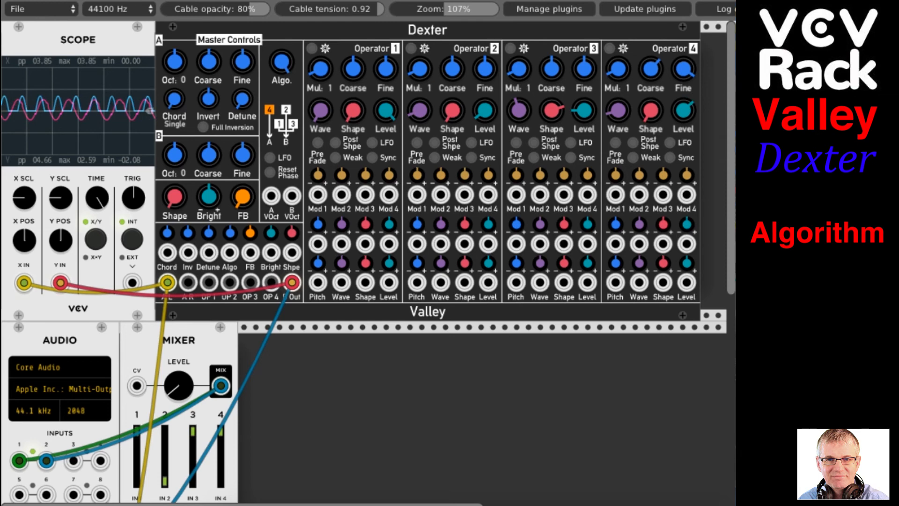
- Return Mixer channel 2 to maximum, vary Operator 1's Level, and raise Operator 2's Level
left_click_drag(163, 480, 164, 431)
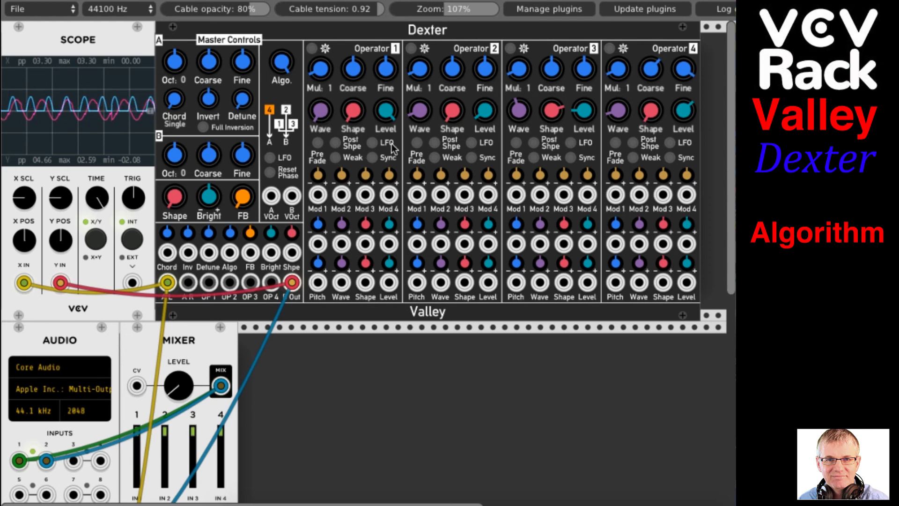
left_click_drag(391, 106, 391, 145)
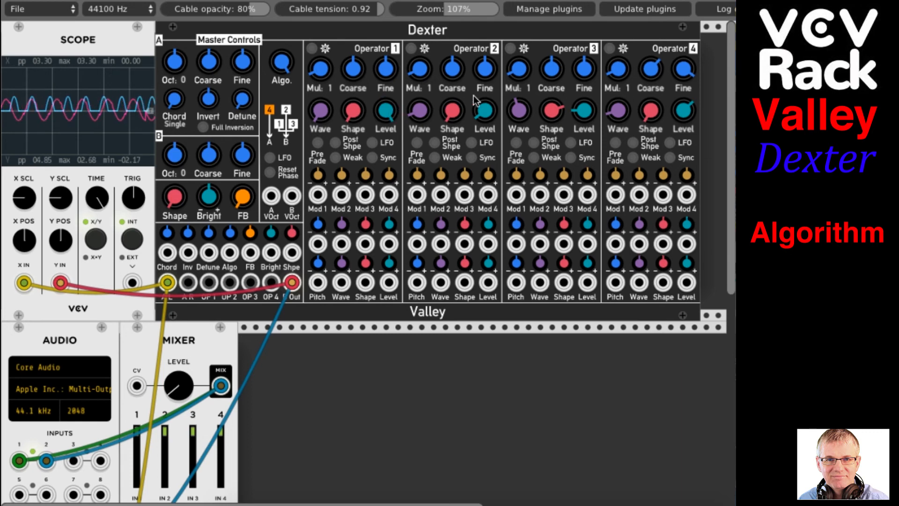
mouse_move(491, 115)
left_mouse_down()
mouse_move(491, 136)
mouse_move(491, 30)
mouse_move(490, 112)
left_mouse_up()
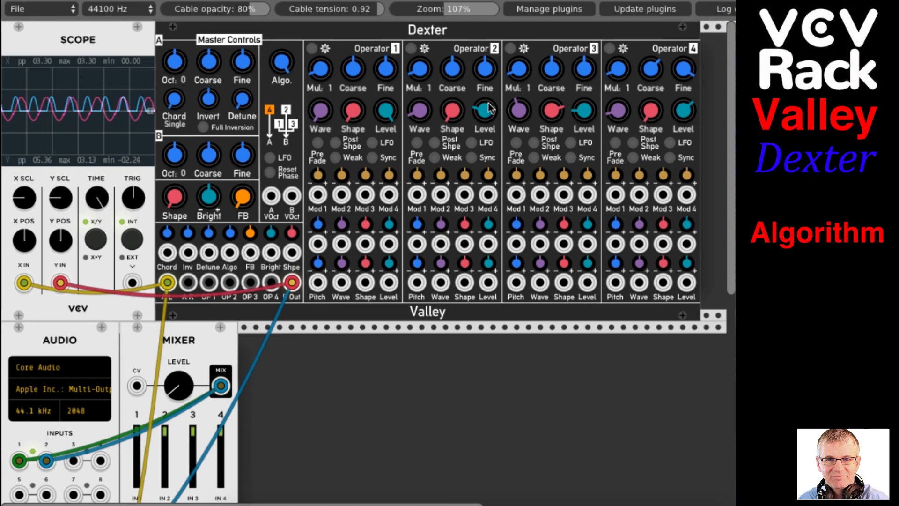
- Sweep the algorithm selection through its range and return to the first routing, with Operators 4, 3, 2 and 1 in series
mouse_move(285, 63)
left_mouse_down()
mouse_move(285, 53)
mouse_move(285, 64)
left_mouse_up()
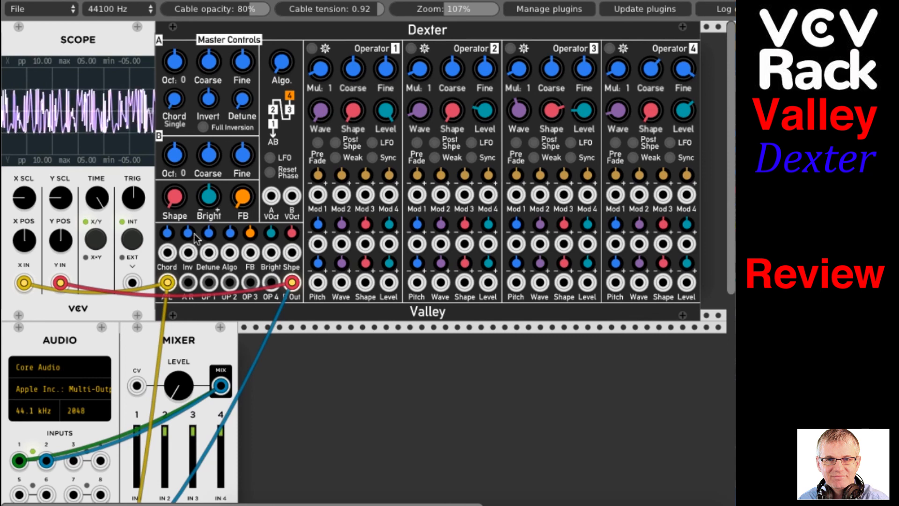
left_click_drag(281, 62, 282, 17)
left_click_drag(282, 62, 282, 139)
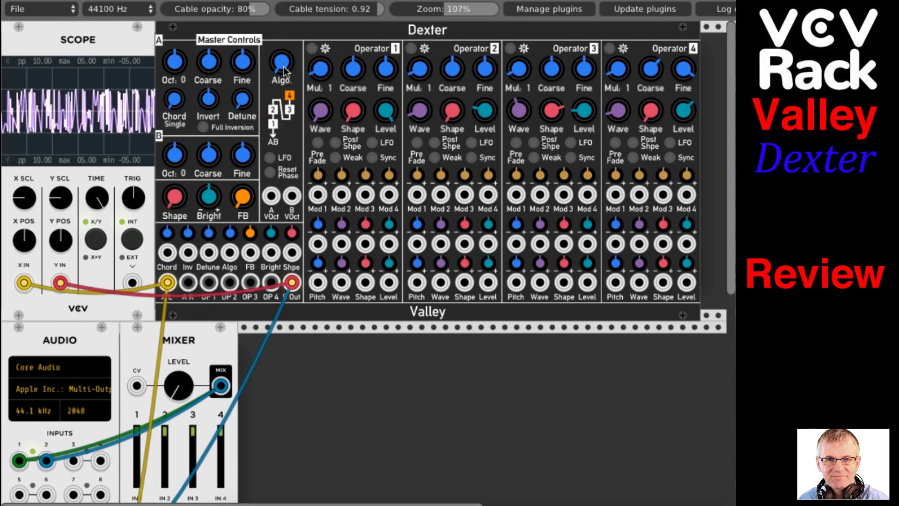